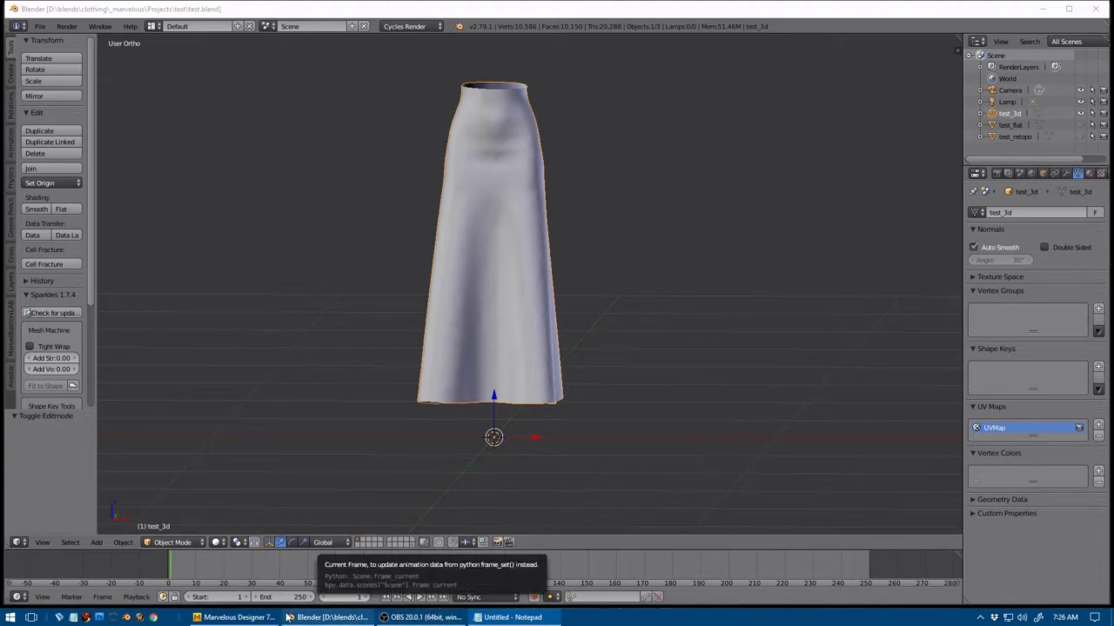
- In Marvelous Designer, box-select both flat skirt pattern pieces in the 2D Pattern Window
left_click(272, 617)
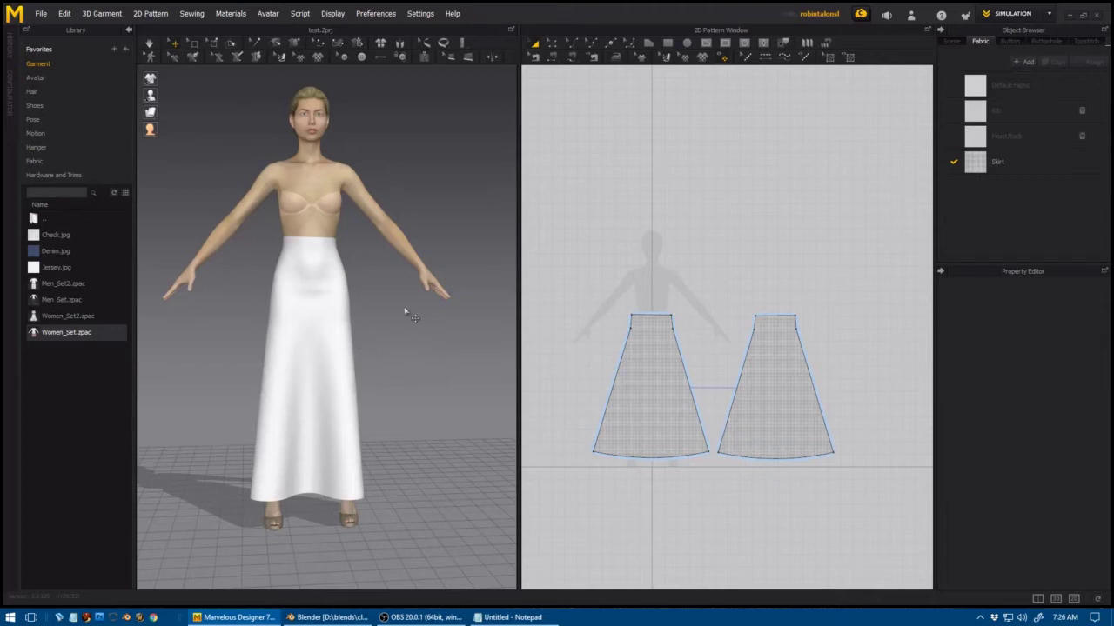
left_click(353, 364)
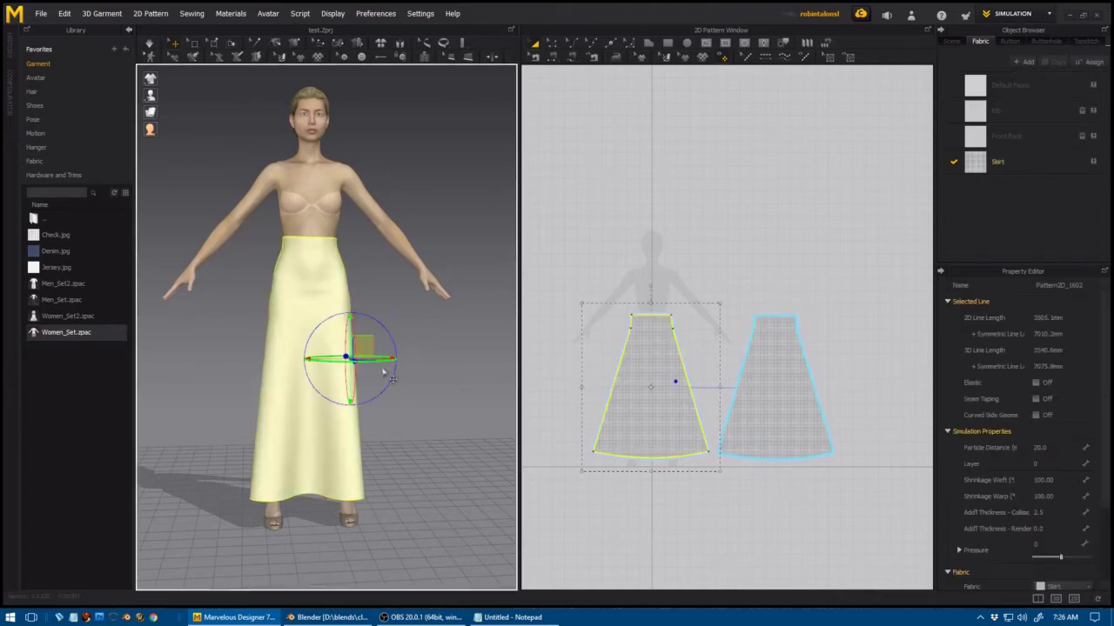
left_click(427, 379)
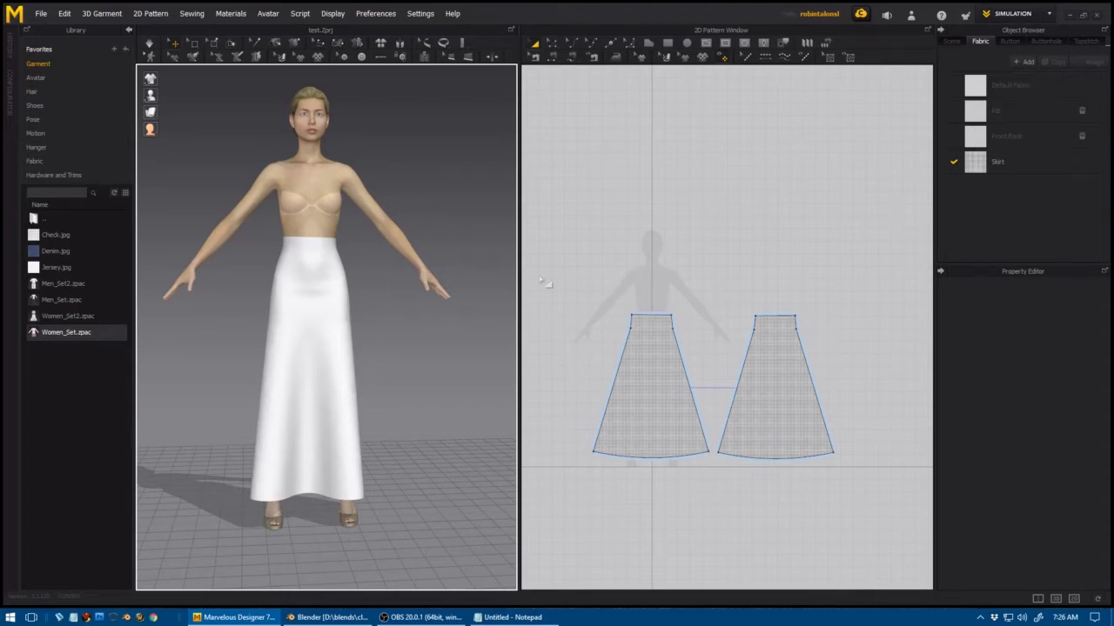
left_click_drag(543, 270, 915, 491)
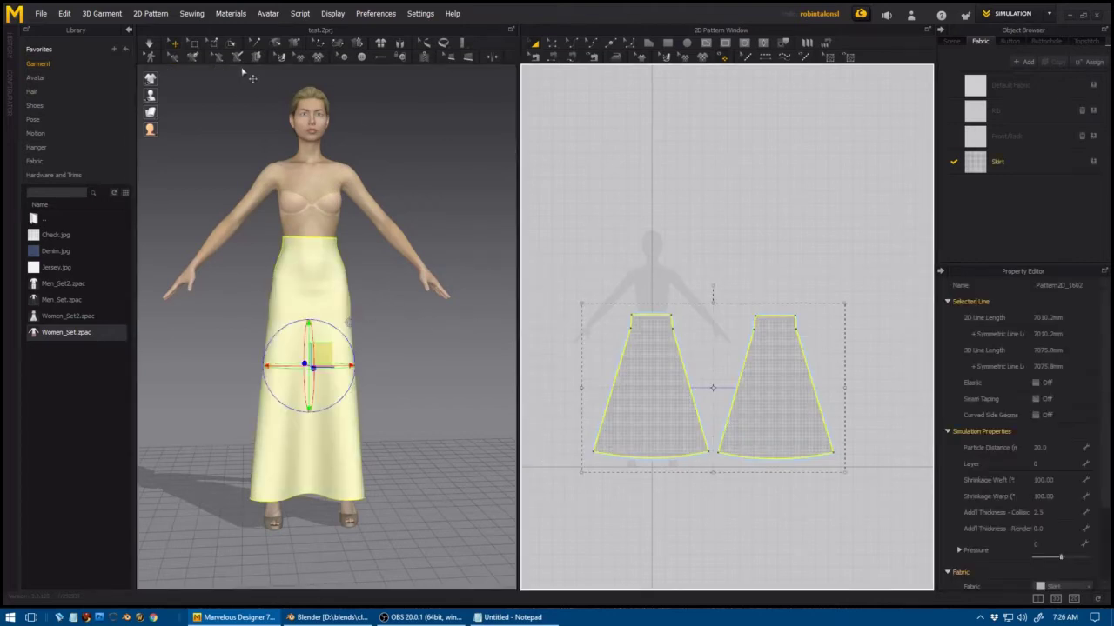
left_click(41, 14)
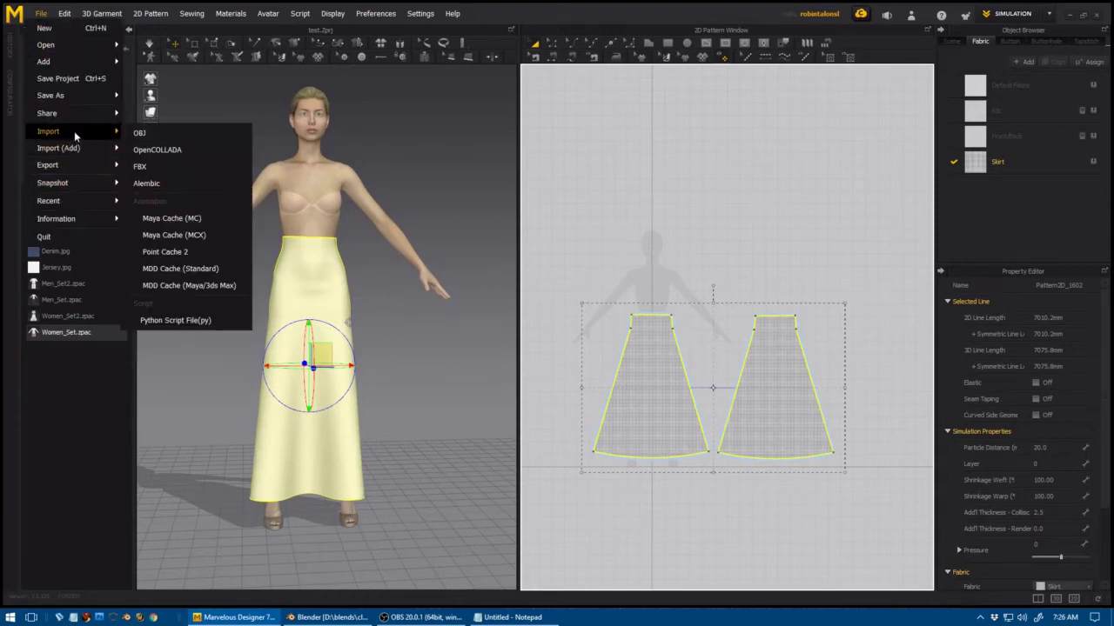
mouse_move(73, 160)
left_click(182, 182)
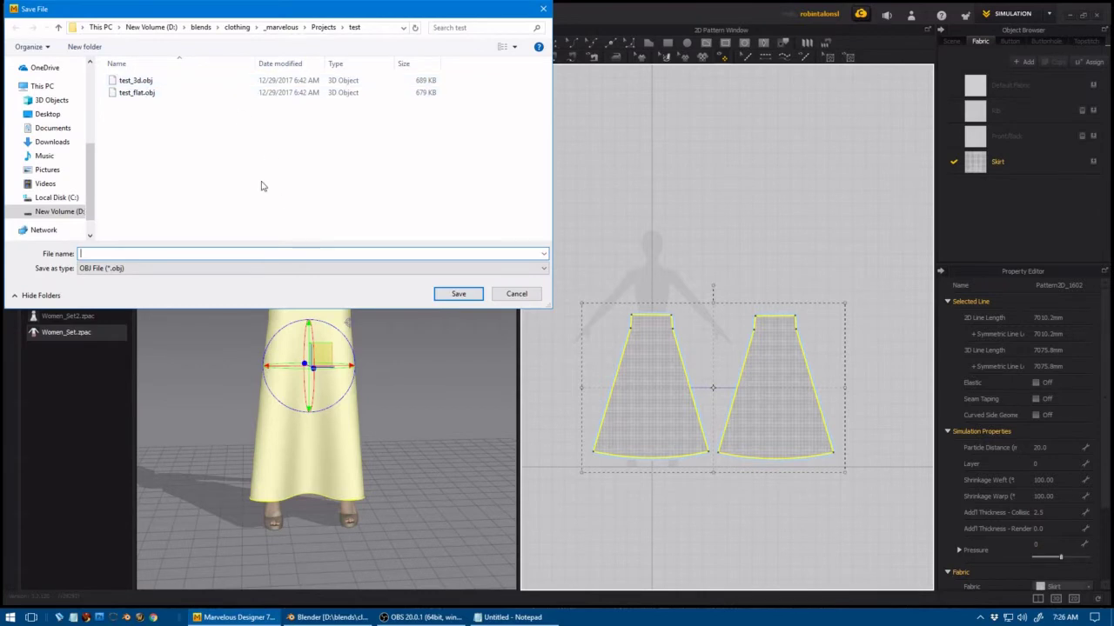
left_click(514, 295)
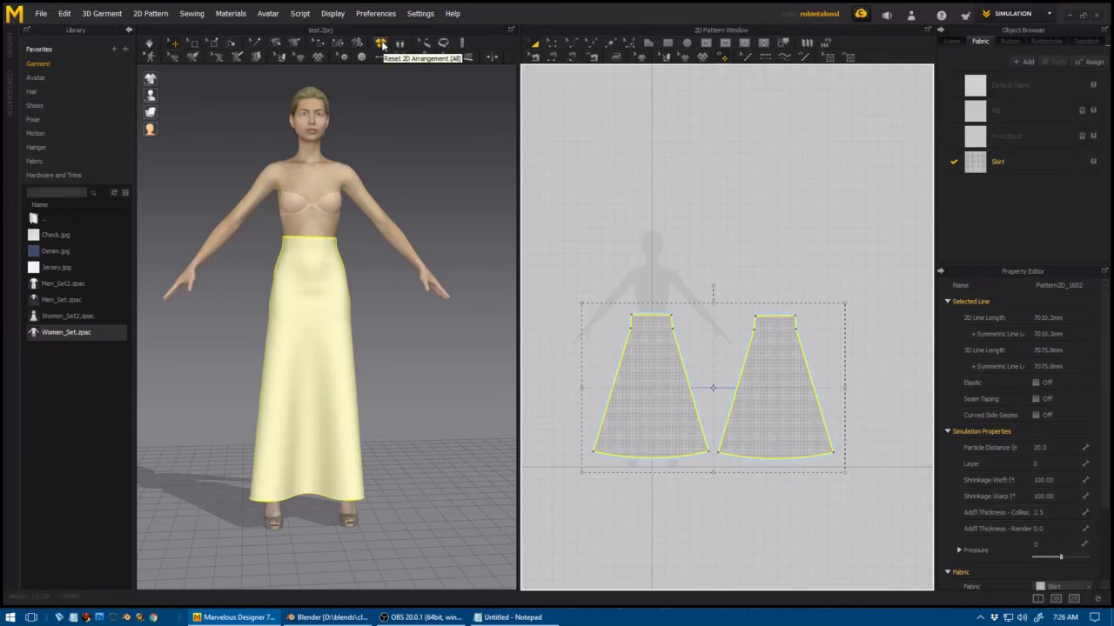
- Lay both skirt panels flat with Reset 2D Arrangement, then cancel an OBJ export to test_flat.obj
left_click(381, 45)
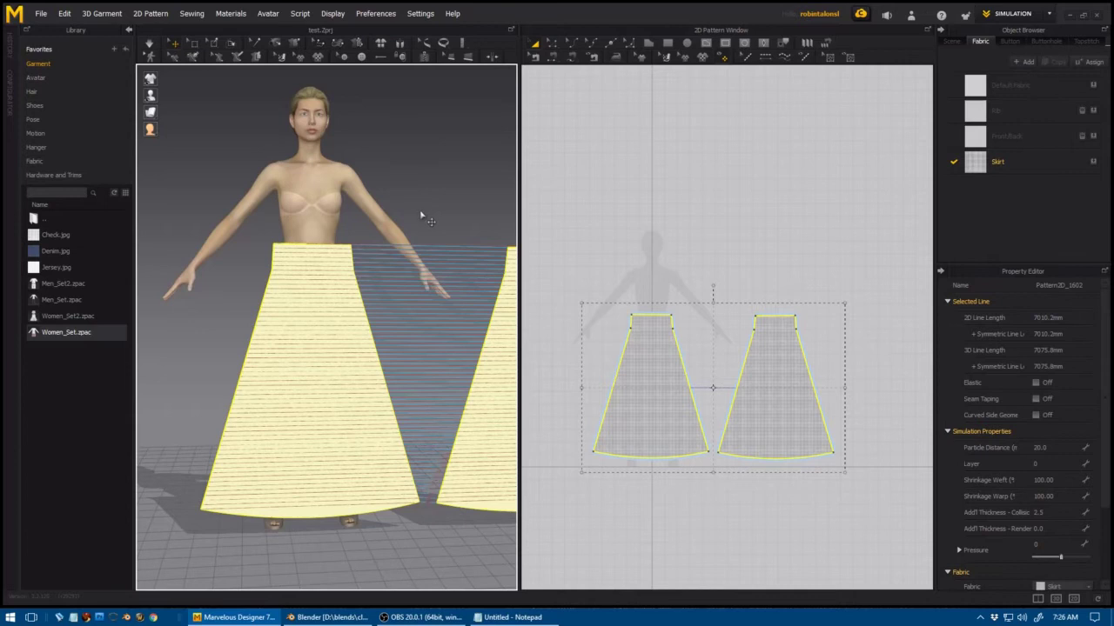
scroll(421, 216, "down", 5)
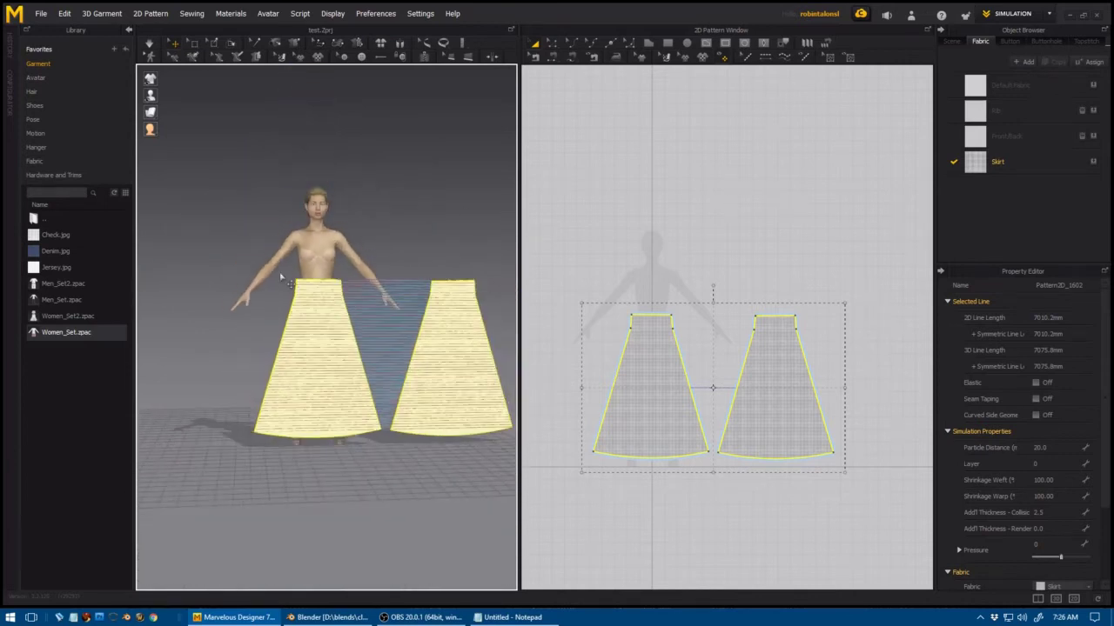
left_click(43, 15)
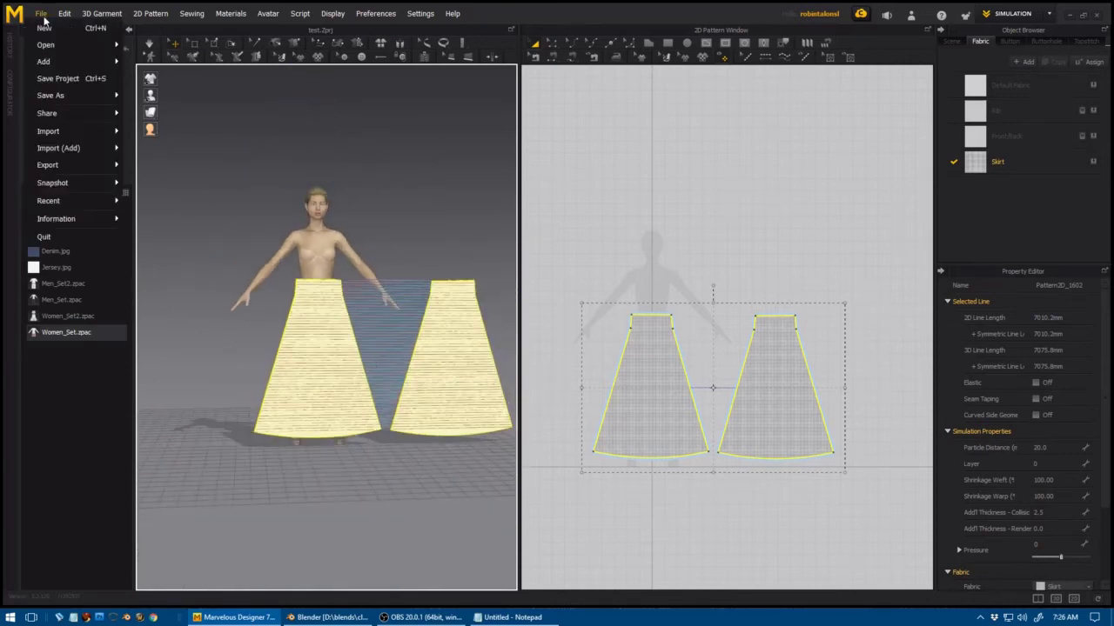
mouse_move(75, 146)
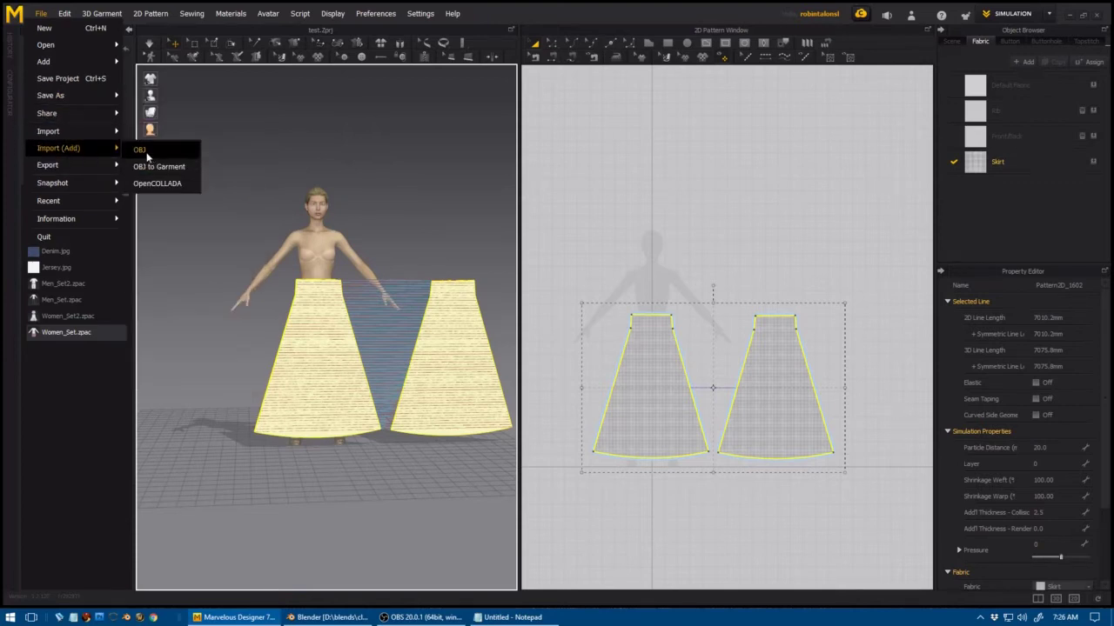
mouse_move(102, 163)
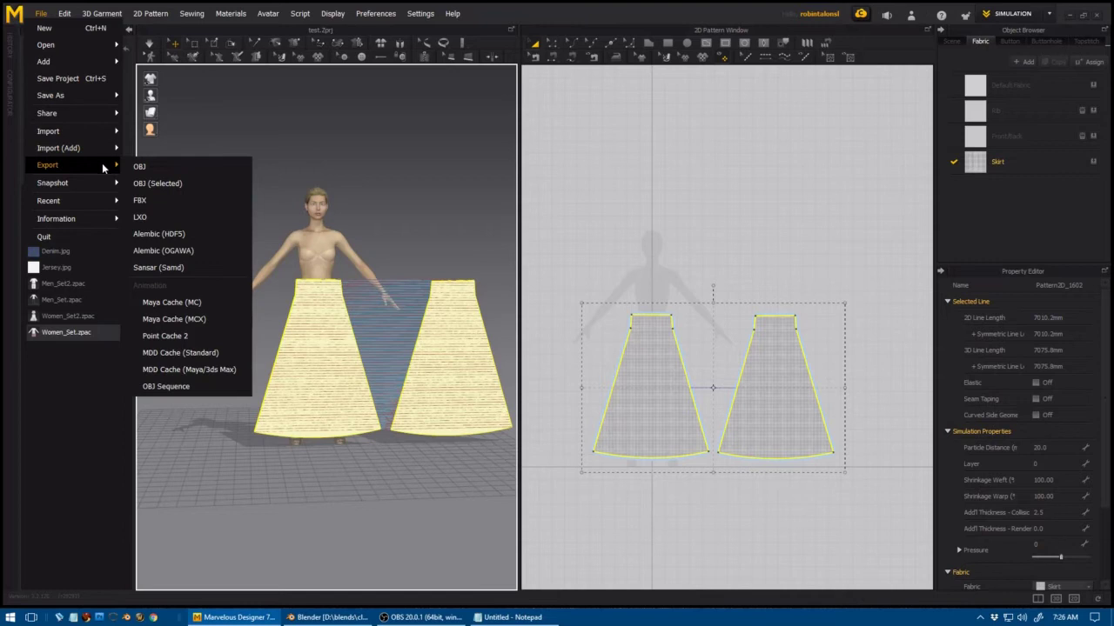
left_click(176, 185)
left_click(137, 93)
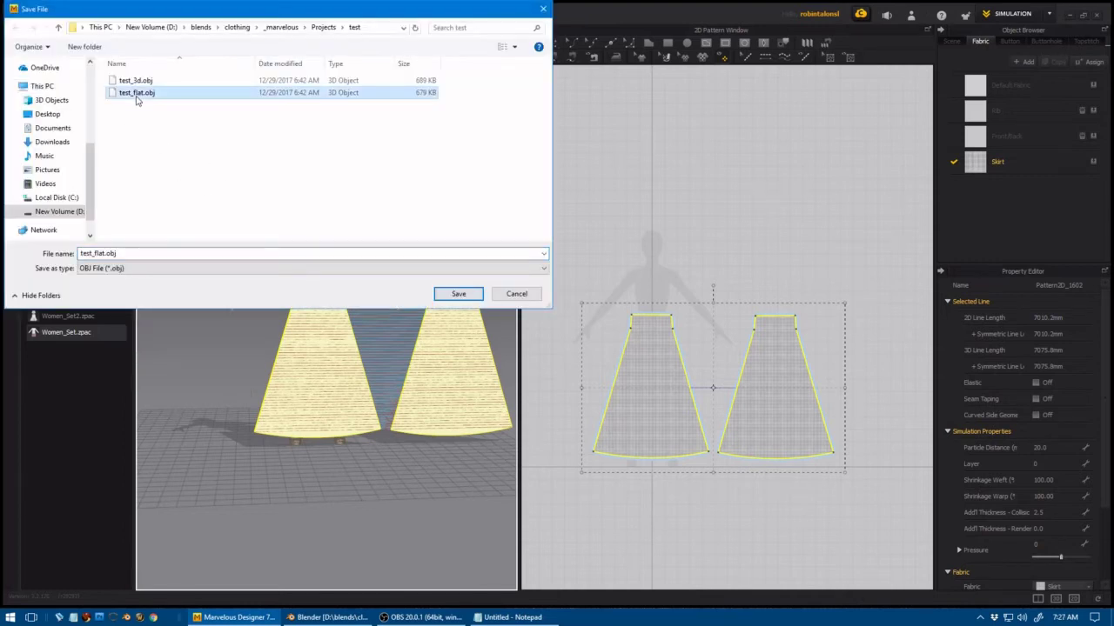
left_click(518, 295)
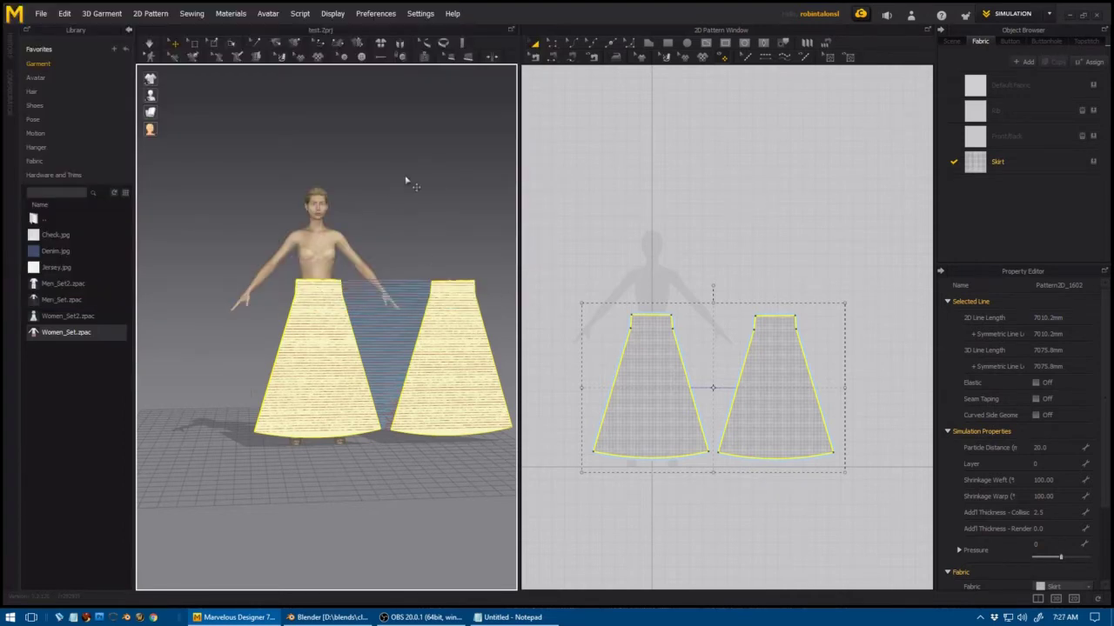
- Switch back to Blender and briefly orbit around the draped test_3d skirt
left_click(315, 616)
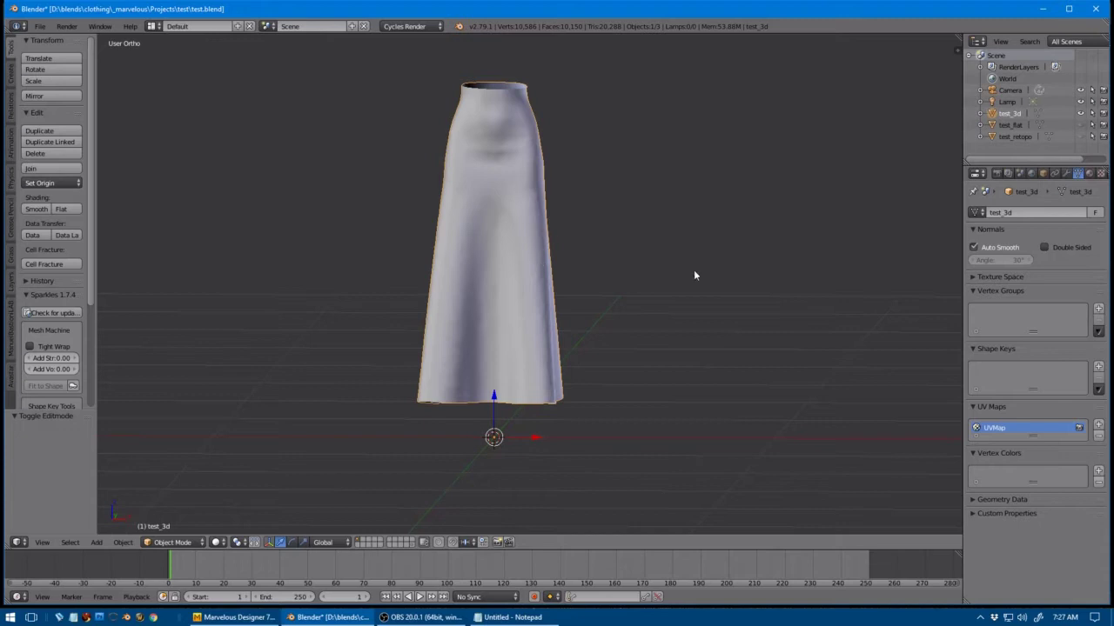
mouse_move(680, 285)
middle_mouse_down()
mouse_move(462, 285)
mouse_move(690, 282)
middle_mouse_up()
- Inspect test_3d's dense quad wireframe in Edit Mode from several angles, then return to Object Mode
key("Tab")
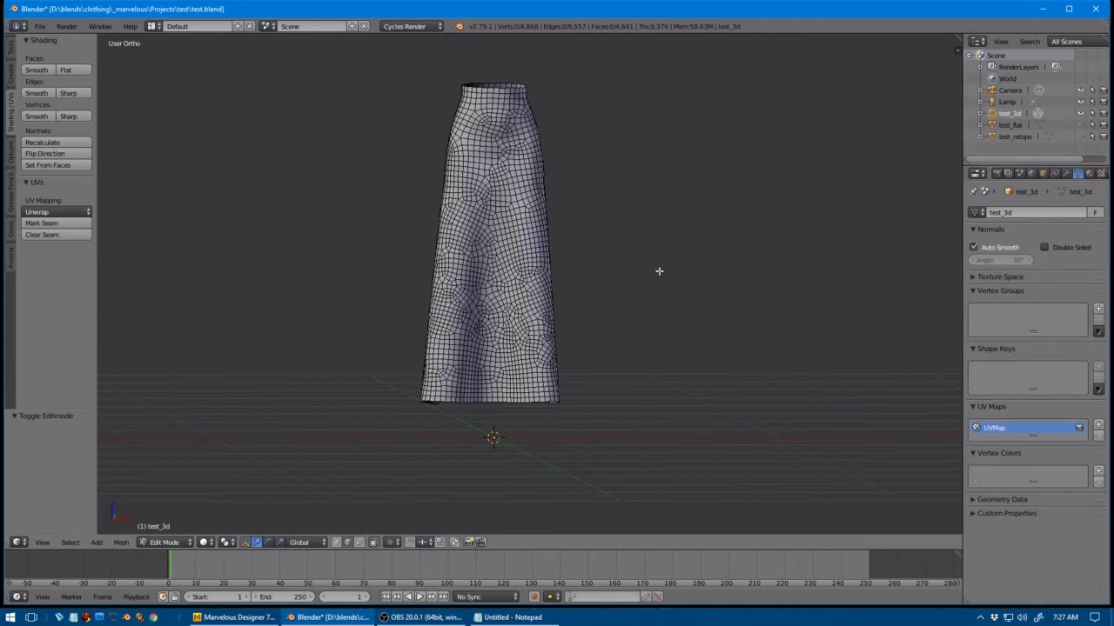
scroll(659, 270, "up", 3)
scroll(733, 273, "up", 1)
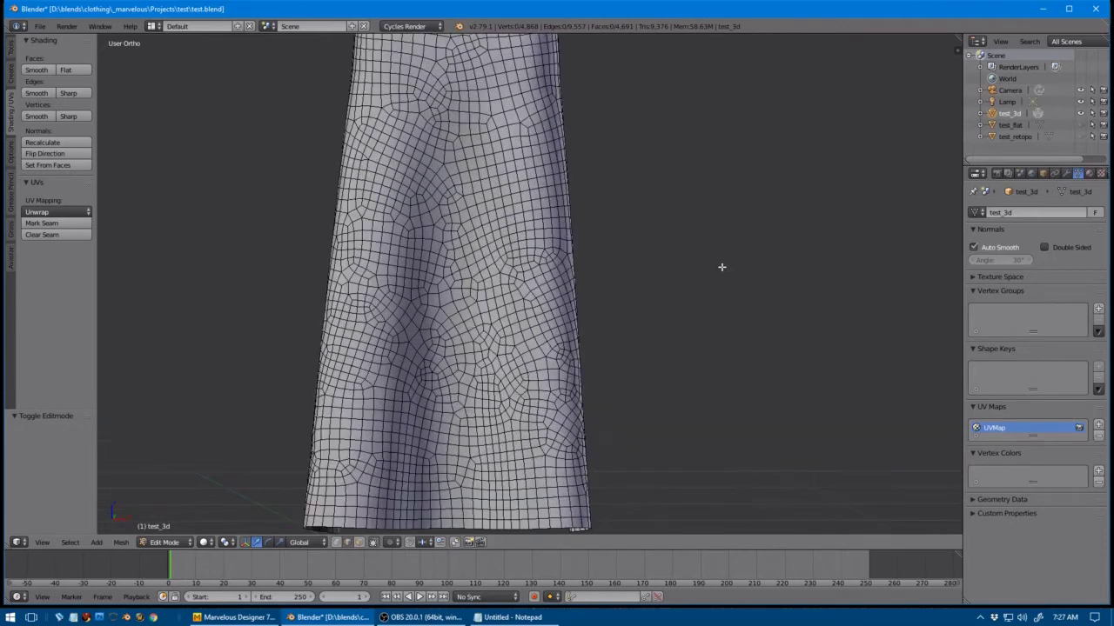
scroll(721, 267, "down", 2)
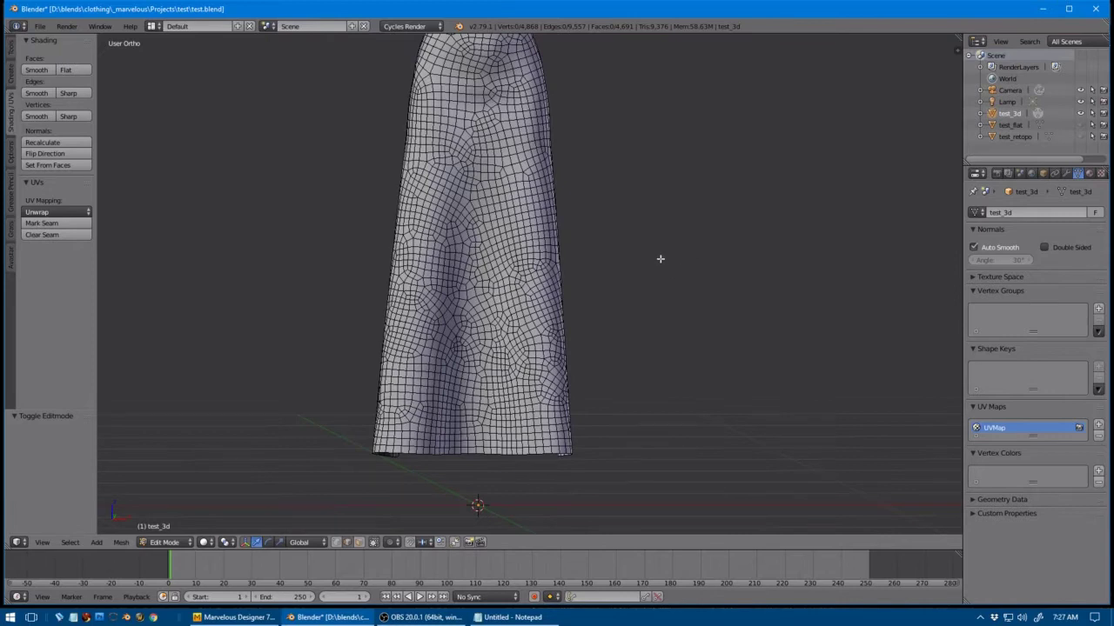
middle_click_drag(659, 258, 669, 322, "shift")
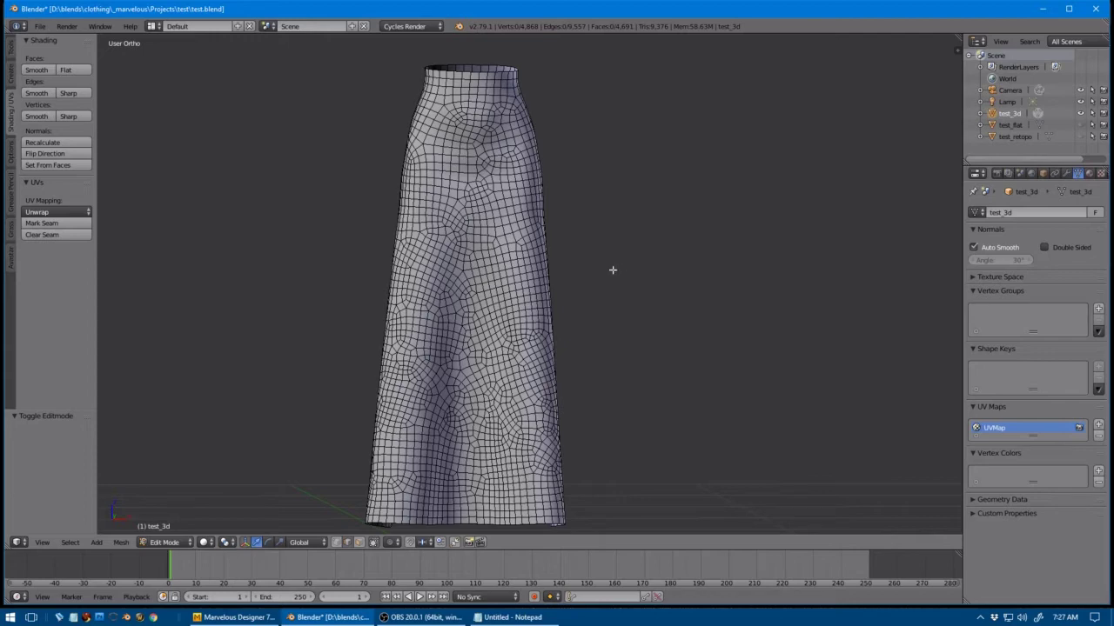
middle_click_drag(621, 273, 626, 338)
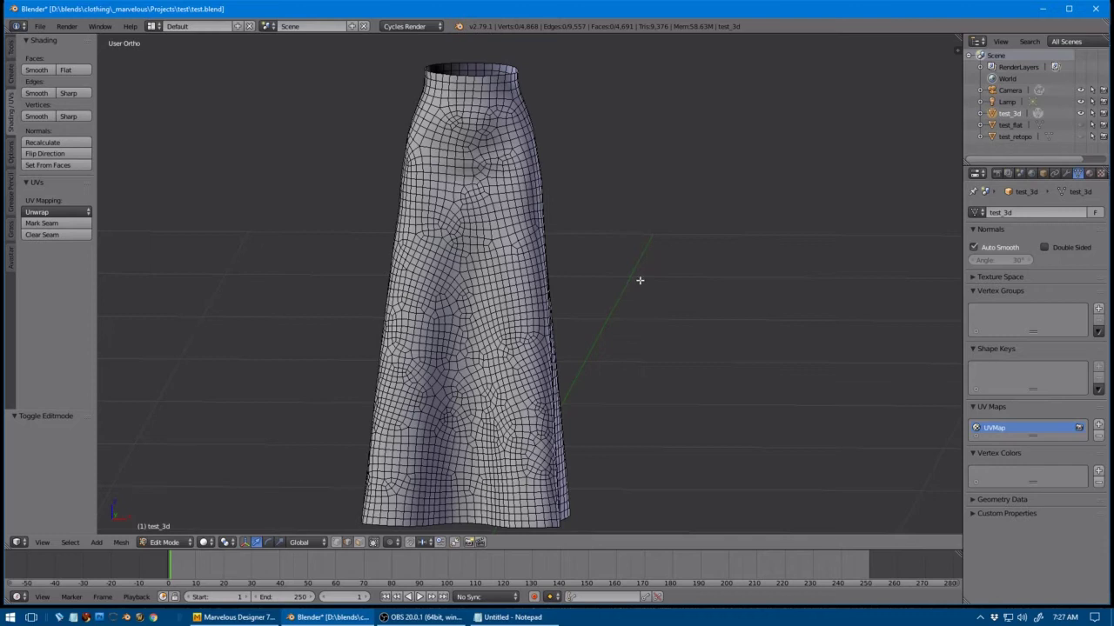
key("KP_4")
key("KP_4")
key("KP_4")
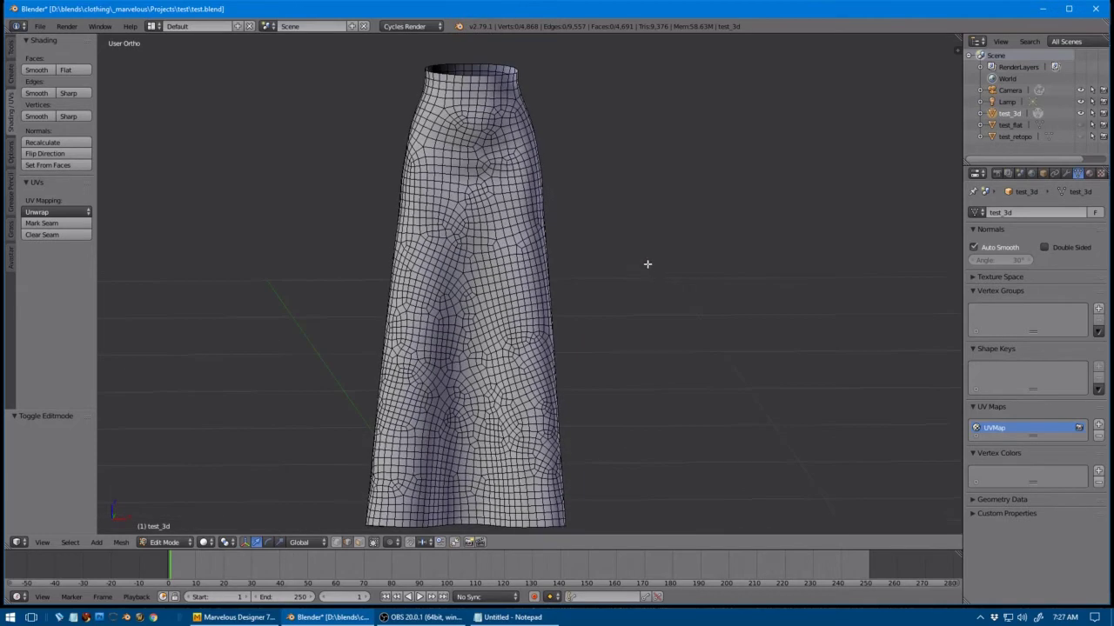
scroll(640, 272, "down", 3)
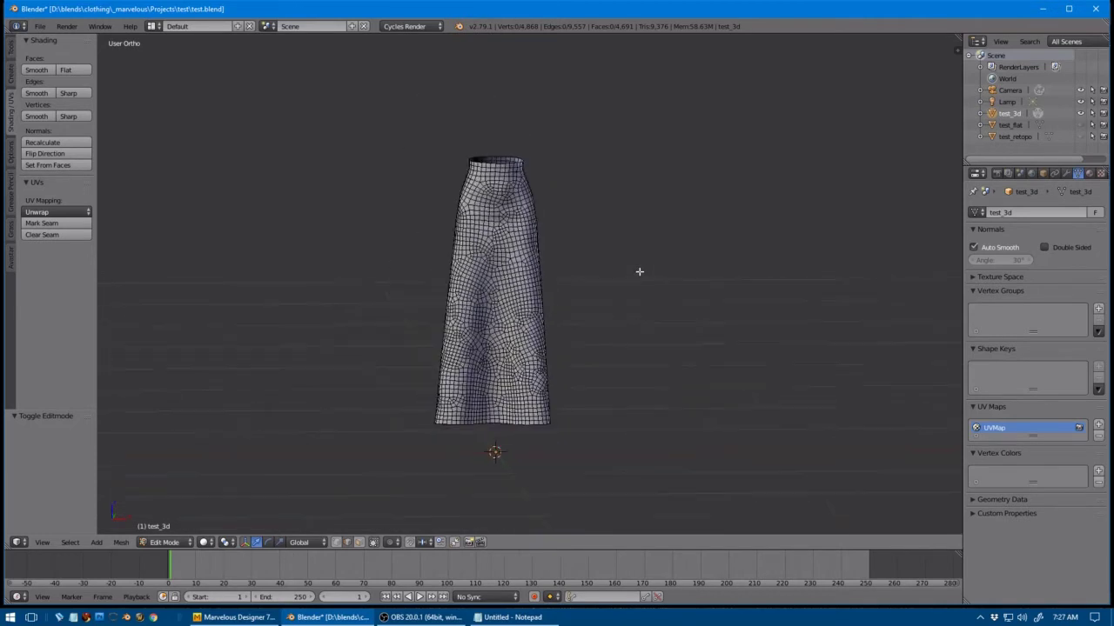
scroll(640, 271, "up", 4)
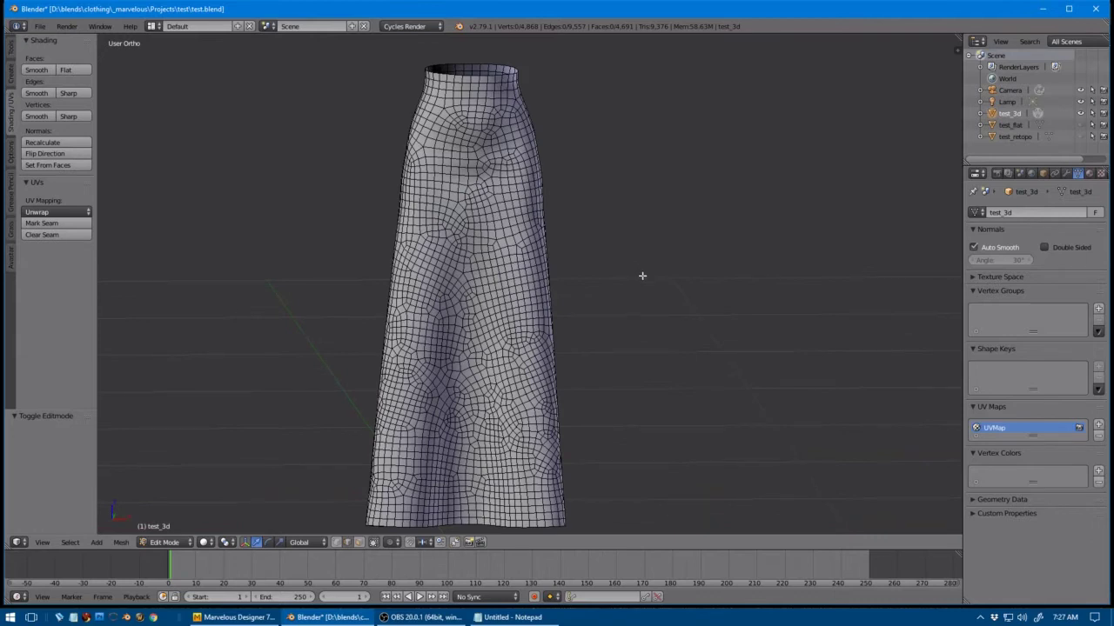
key("Tab")
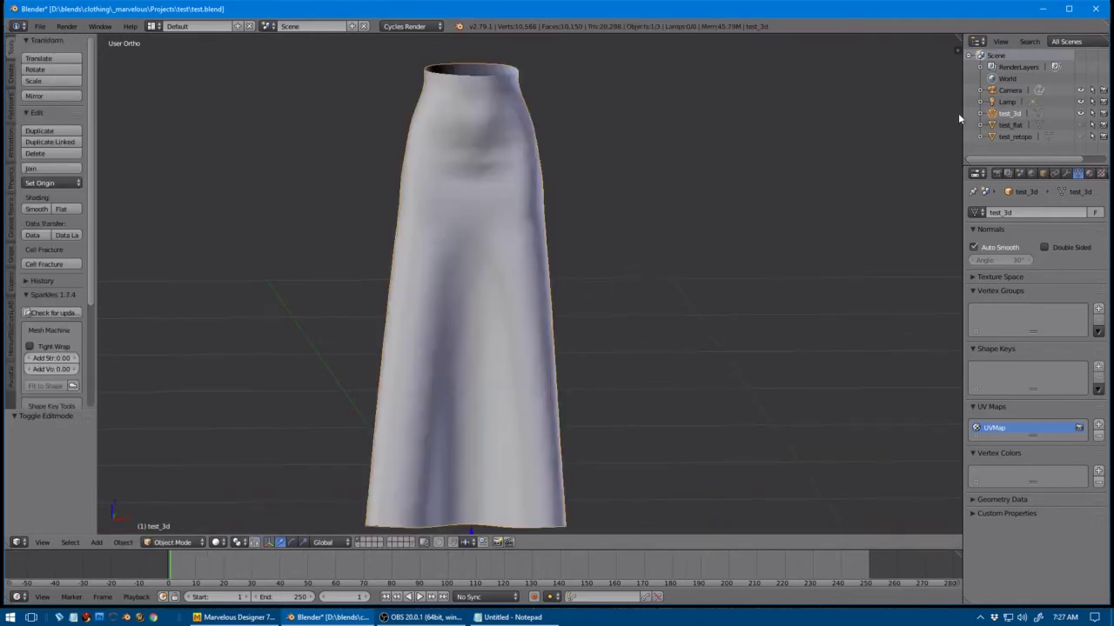
- Select test_flat in the Outliner and unhide it beside the draped skirt
left_click(1006, 127)
left_click(1081, 125)
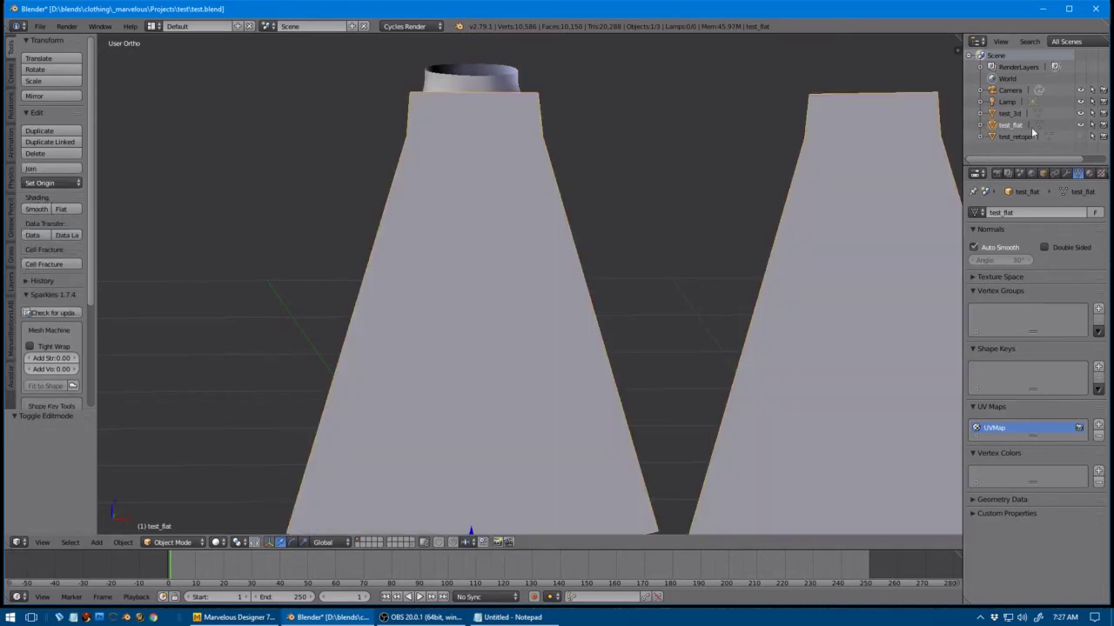
scroll(671, 179, "down", 3)
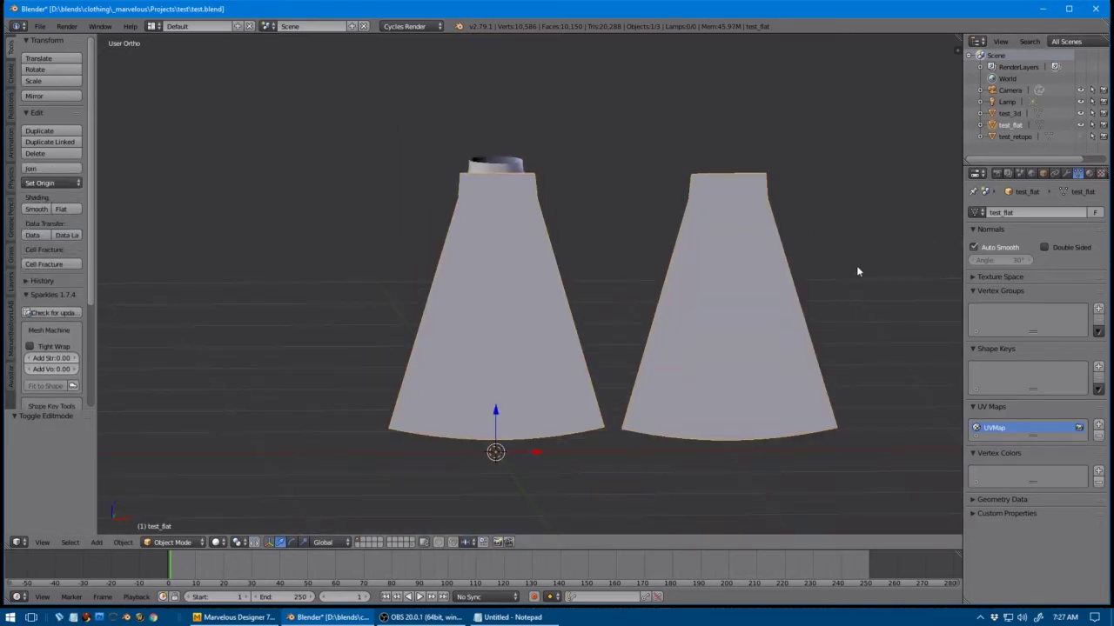
mouse_move(857, 267)
middle_mouse_down()
mouse_move(676, 252)
mouse_move(850, 269)
mouse_move(851, 254)
middle_mouse_up()
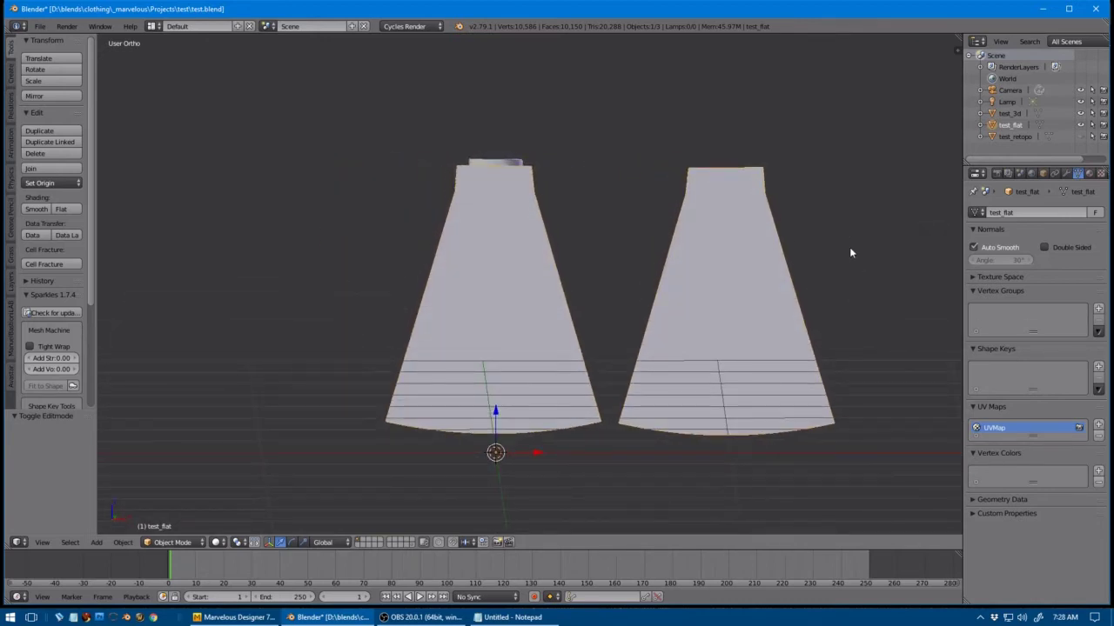
- Check the flat panels' topology in Edit Mode, then go back to Object Mode
key("Tab")
scroll(850, 248, "up", 2)
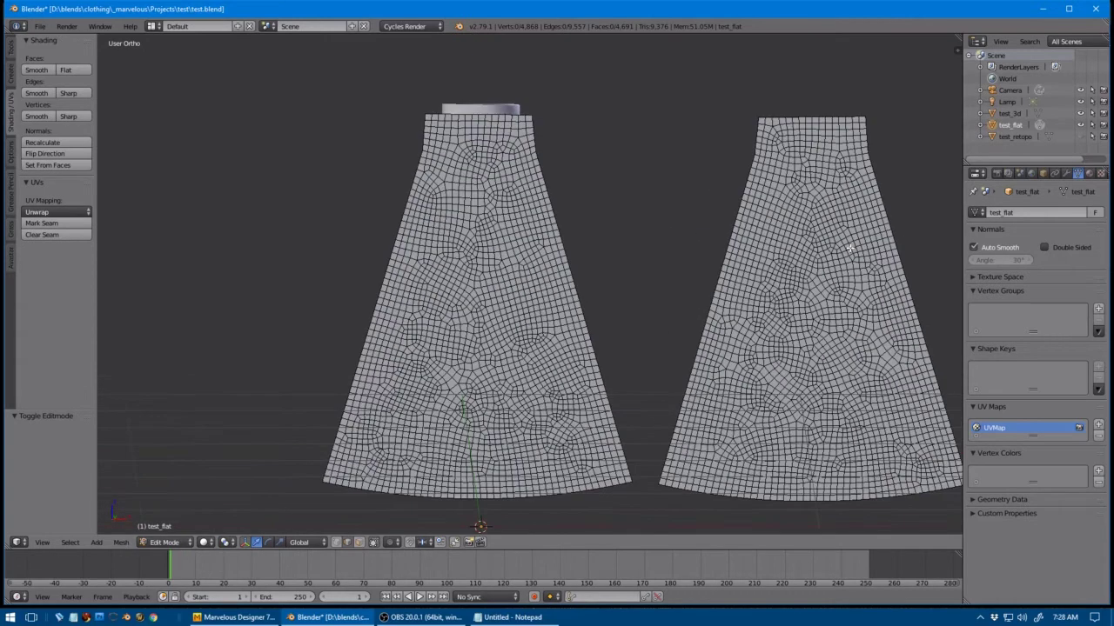
scroll(660, 249, "up", 1)
key("Tab")
- Add a Basis shape key to test_flat
scroll(816, 240, "down", 1)
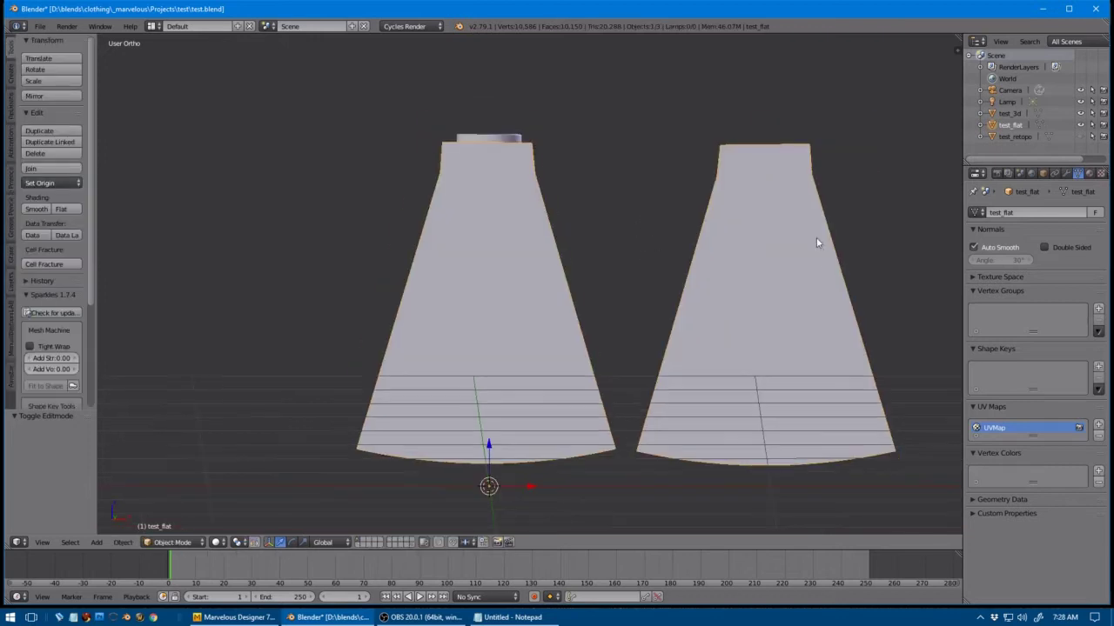
middle_click_drag(885, 261, 828, 277)
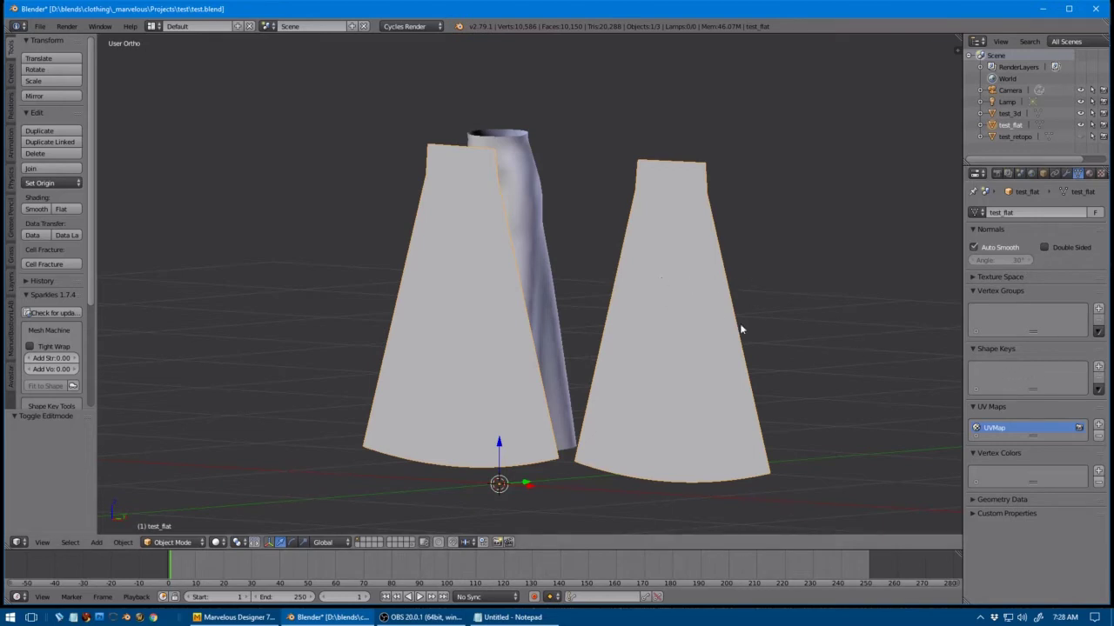
left_click(1098, 367)
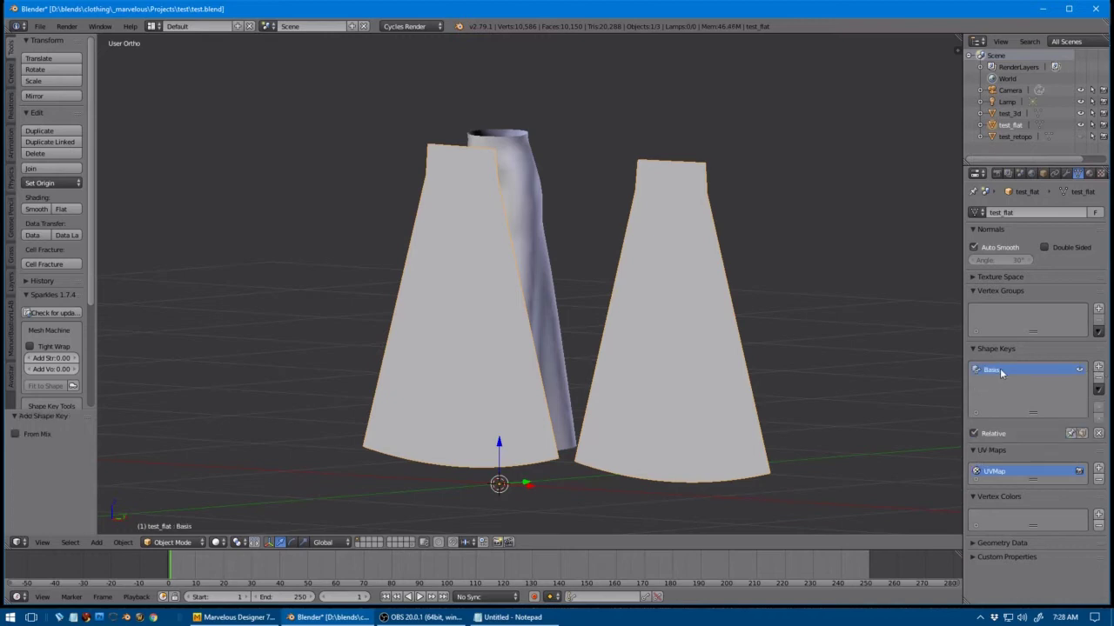
mouse_move(817, 321)
middle_mouse_down()
mouse_move(778, 336)
mouse_move(678, 330)
mouse_move(815, 328)
middle_mouse_up()
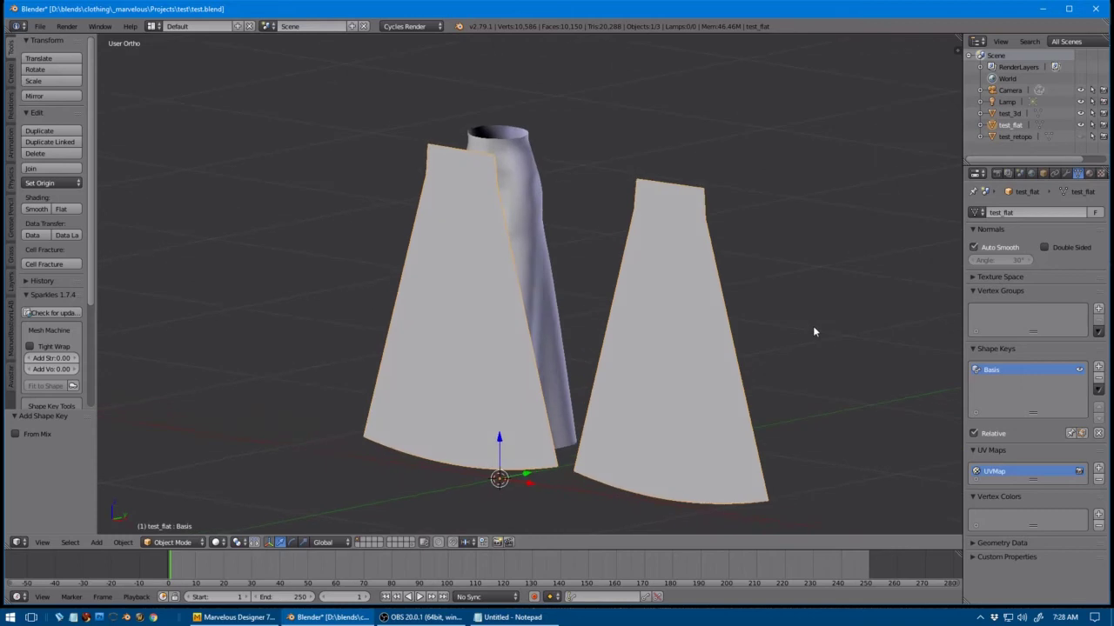
- Join test_3d into test_flat with Join as Shapes and select the new test_3d key
right_click(523, 146)
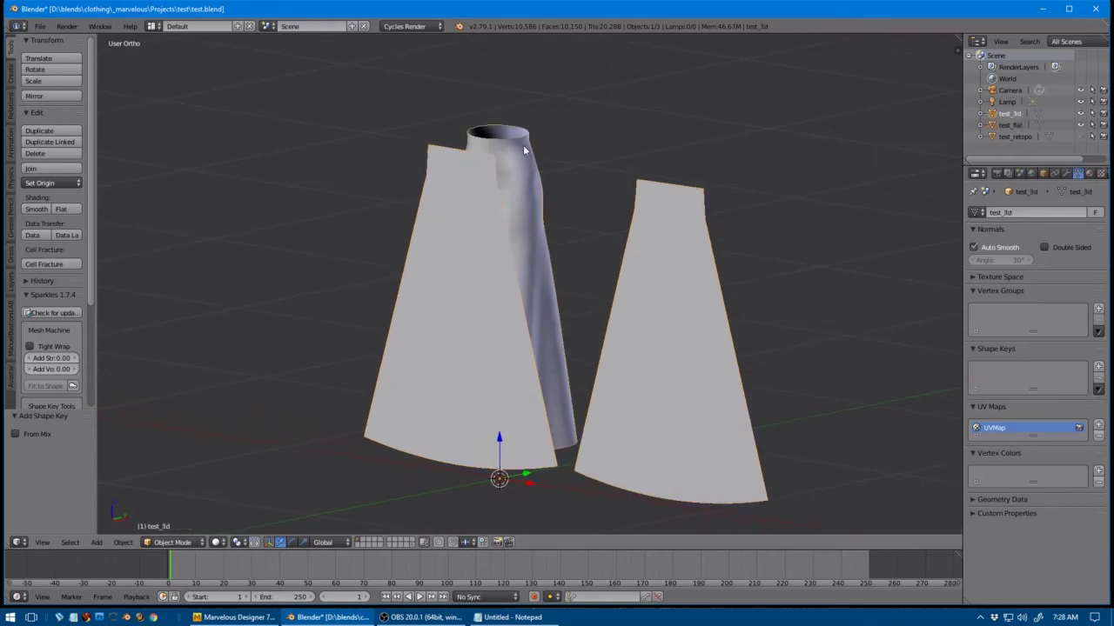
right_click(435, 368)
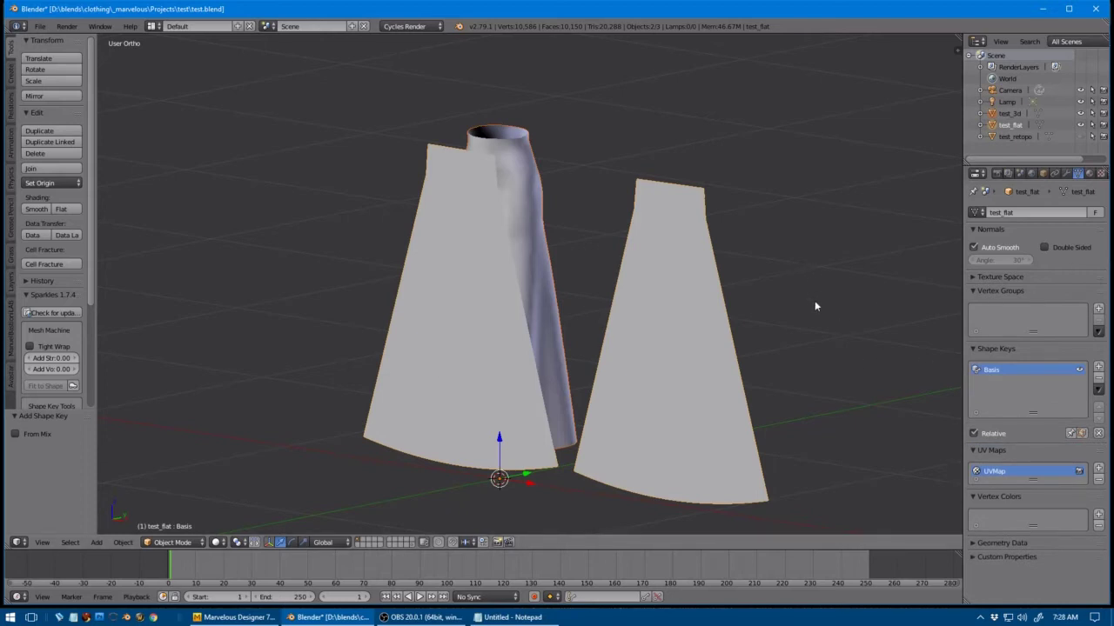
left_click(1098, 389)
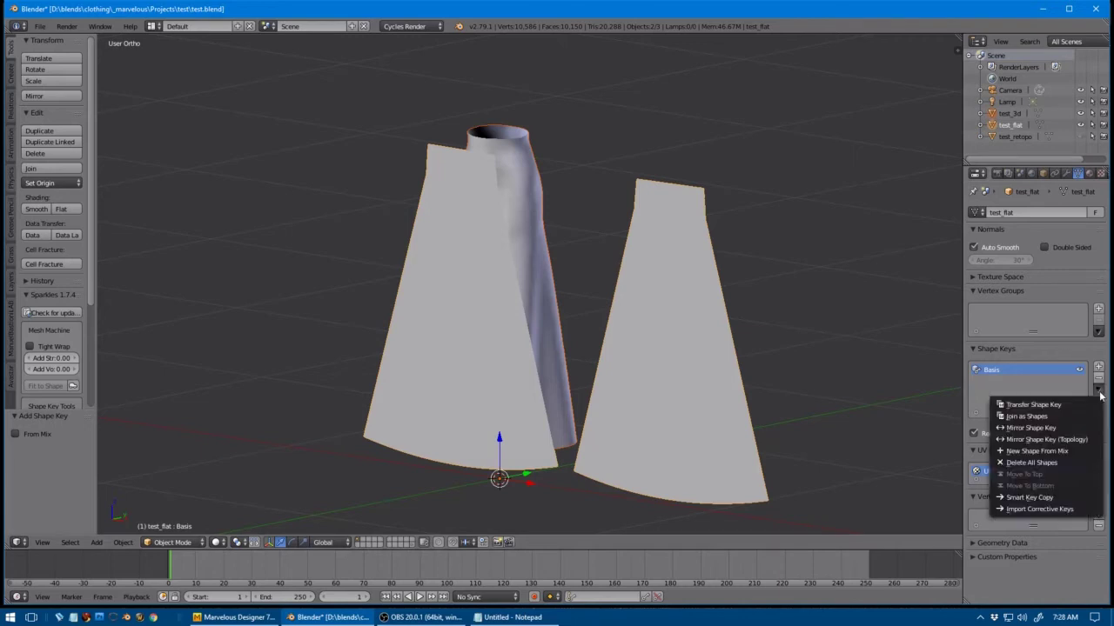
left_click(1038, 415)
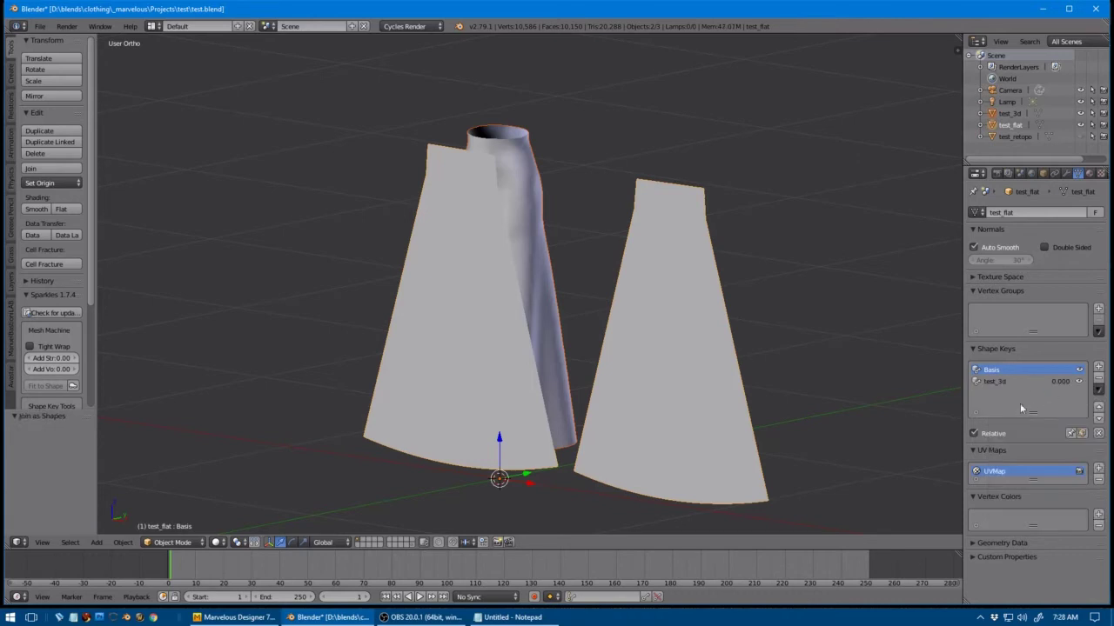
left_click(997, 383)
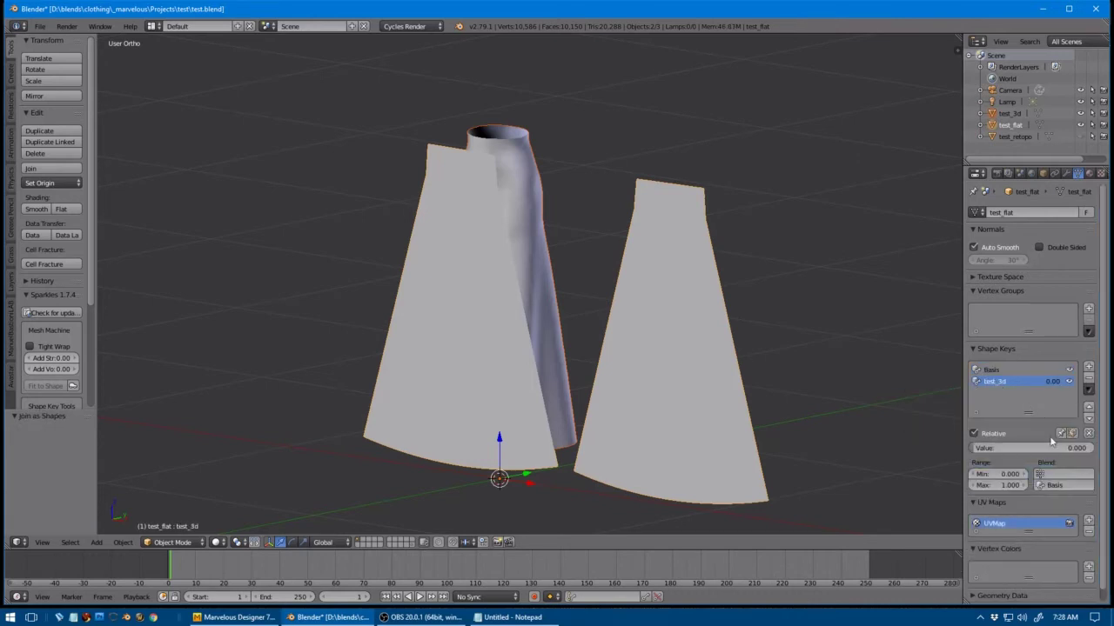
mouse_move(976, 449)
left_mouse_down()
mouse_move(1089, 449)
mouse_move(973, 449)
left_mouse_up()
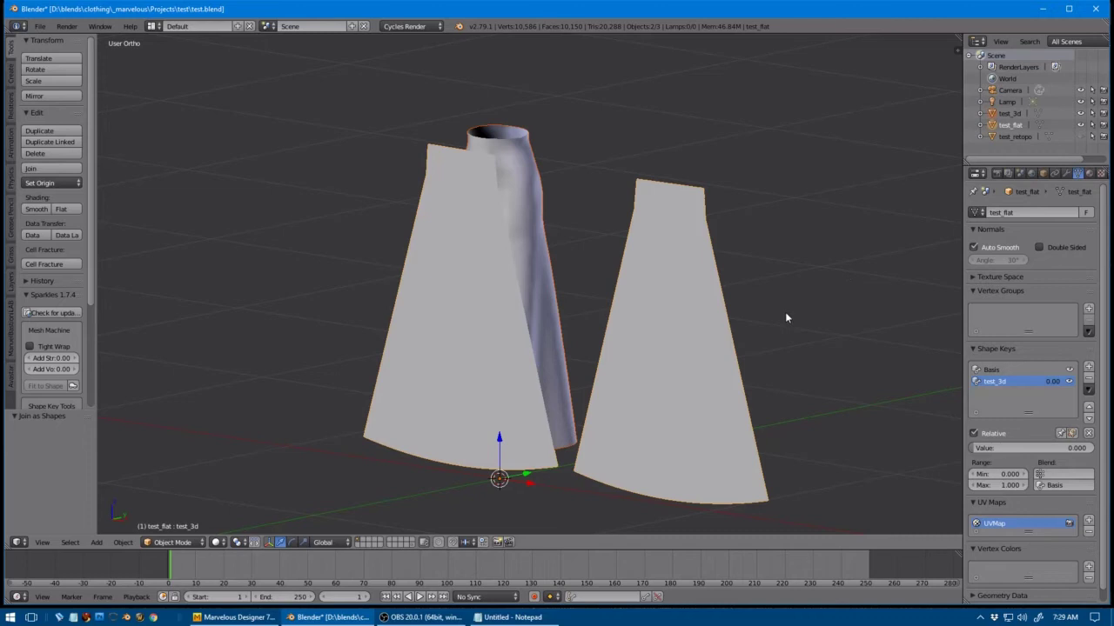
- Hide the 3D skirt and make test_retopo the active object
left_click(1014, 127)
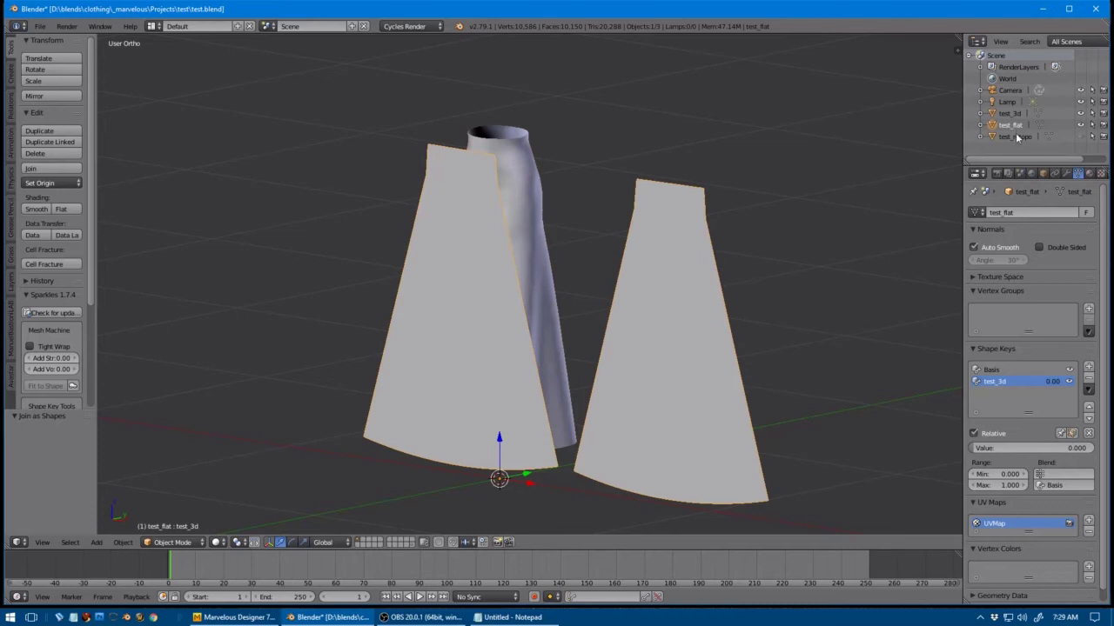
left_click(1083, 129)
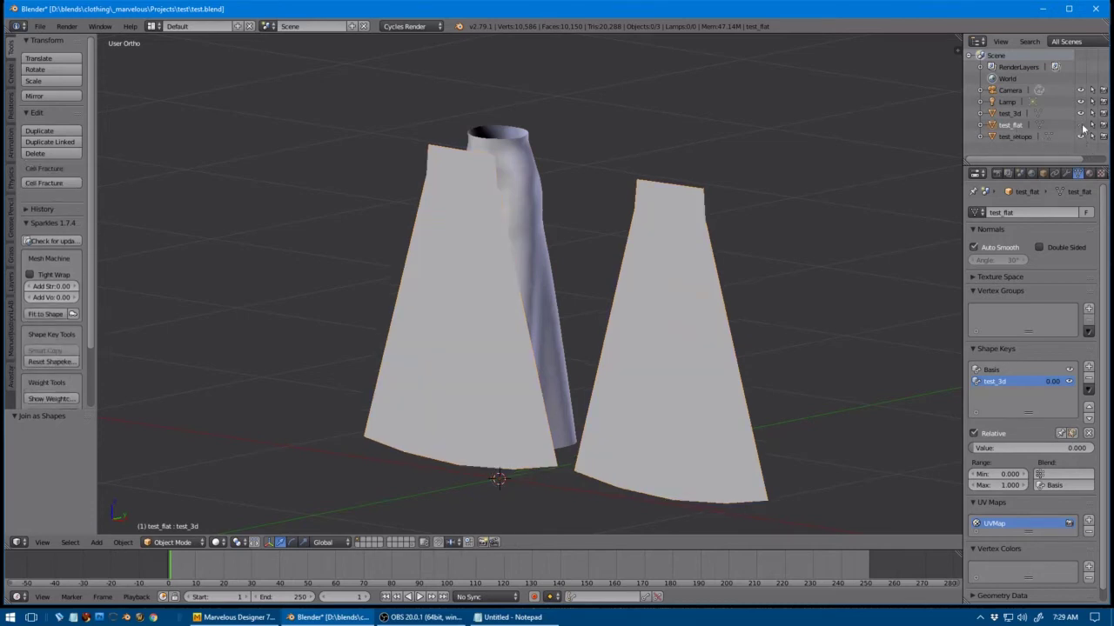
left_click(1080, 114)
left_click(1015, 137)
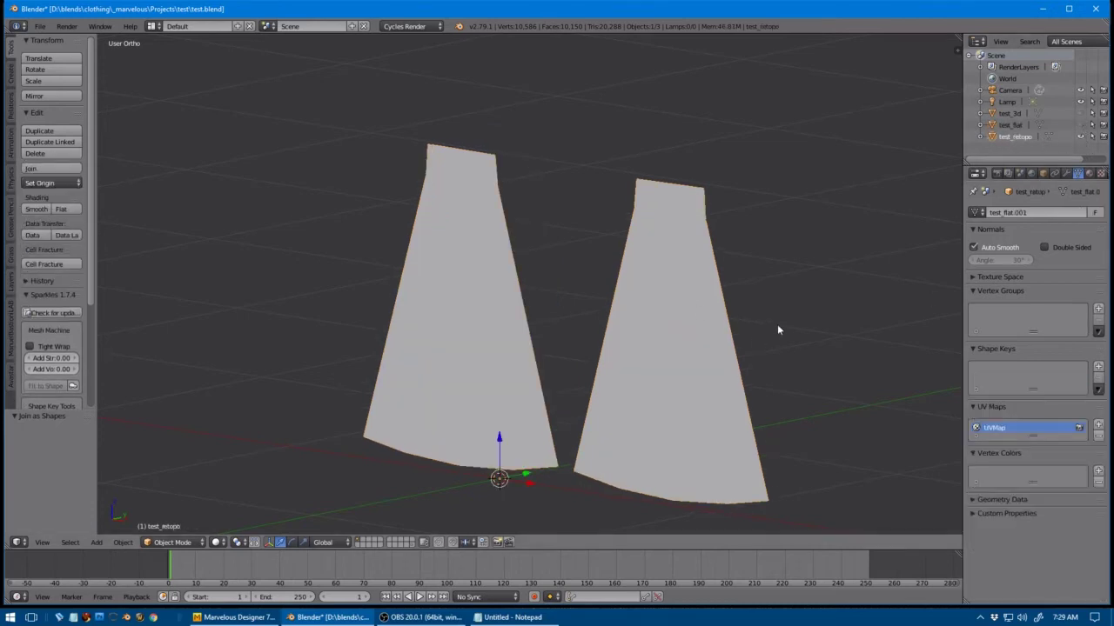
- Inspect test_retopo's coarse quad grid and edge loops in Edit Mode, then return to Object Mode
key("Tab")
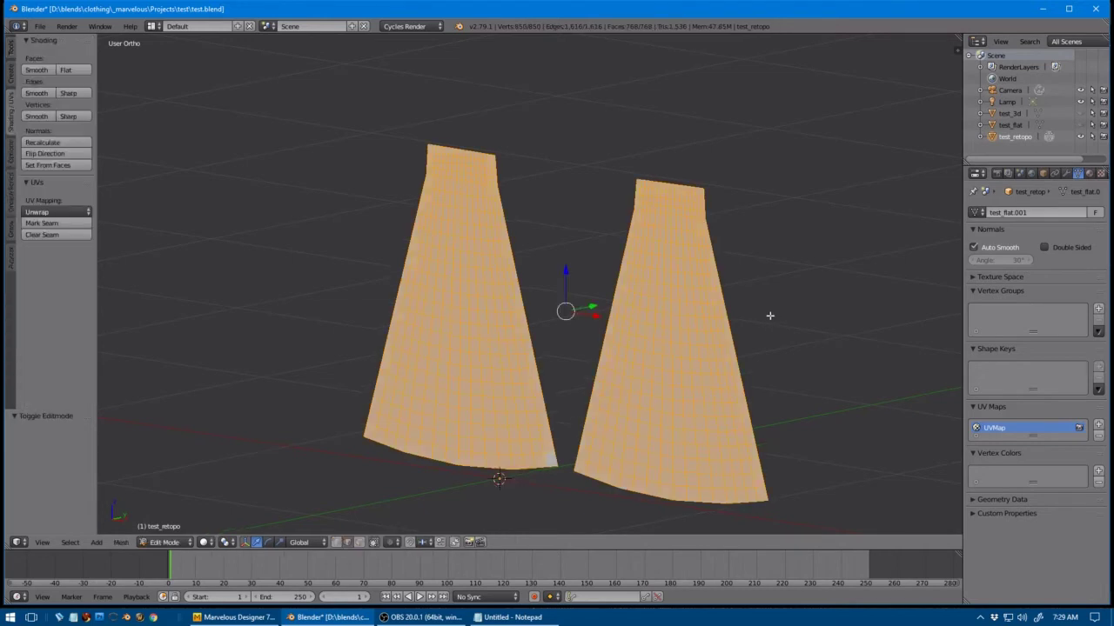
key("a")
key("a")
middle_click_drag(772, 342, 818, 362)
key("a")
right_click(787, 340, "alt")
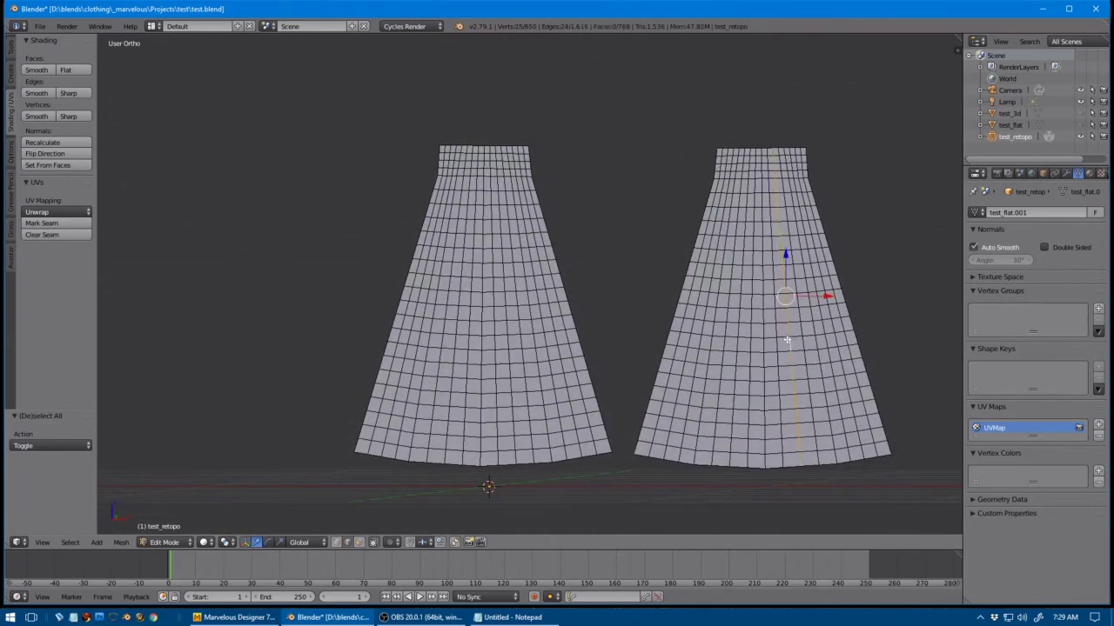
right_click(818, 343, "alt")
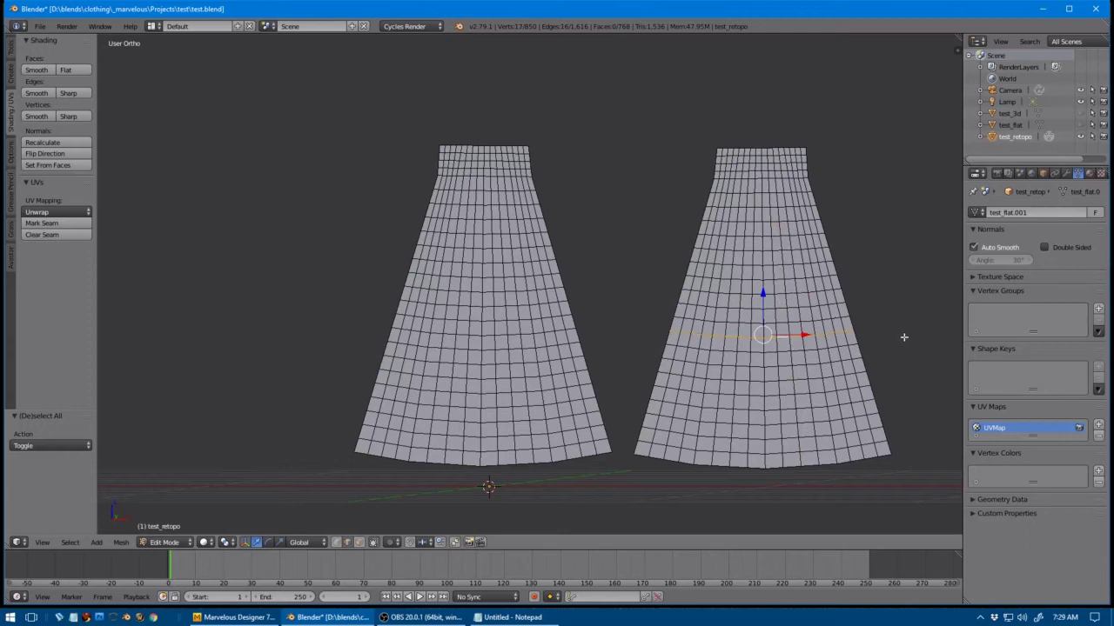
mouse_move(902, 336)
middle_mouse_down()
mouse_move(699, 334)
mouse_move(880, 345)
mouse_move(887, 332)
middle_mouse_up()
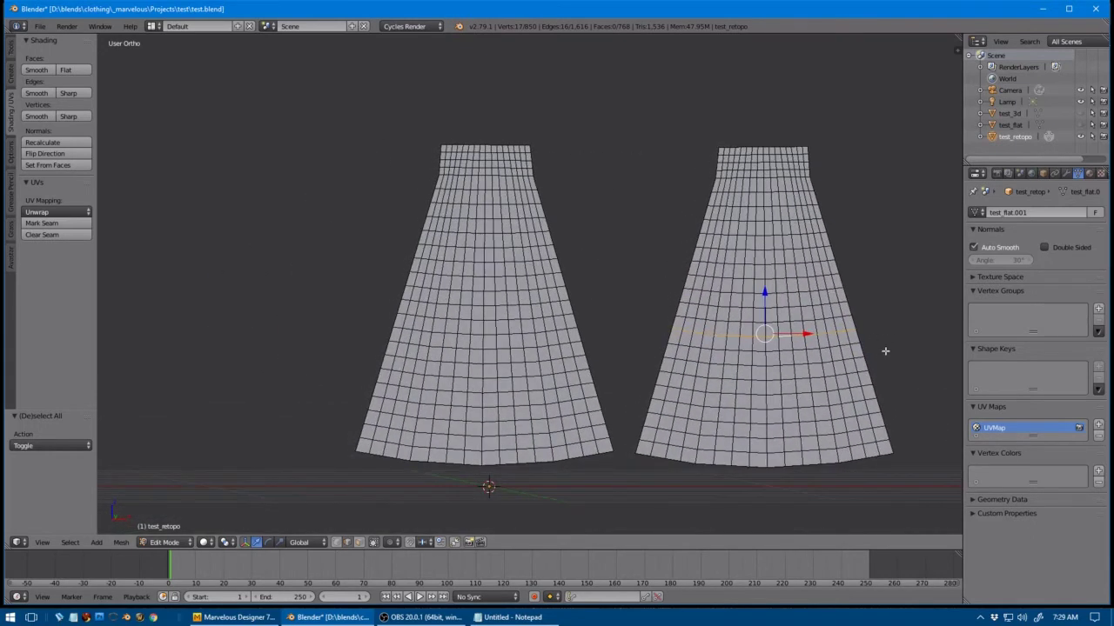
key("Tab")
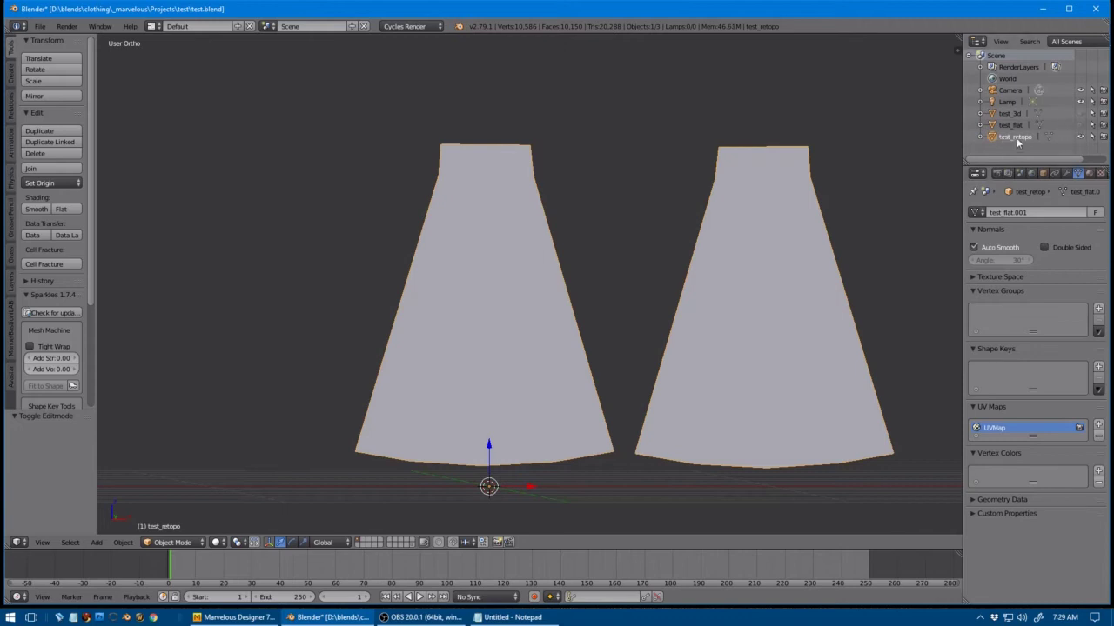
- Add a Surface Deform modifier to test_retopo targeting test_flat, falloff 16, and bind it
left_click(1066, 174)
left_click(1048, 212)
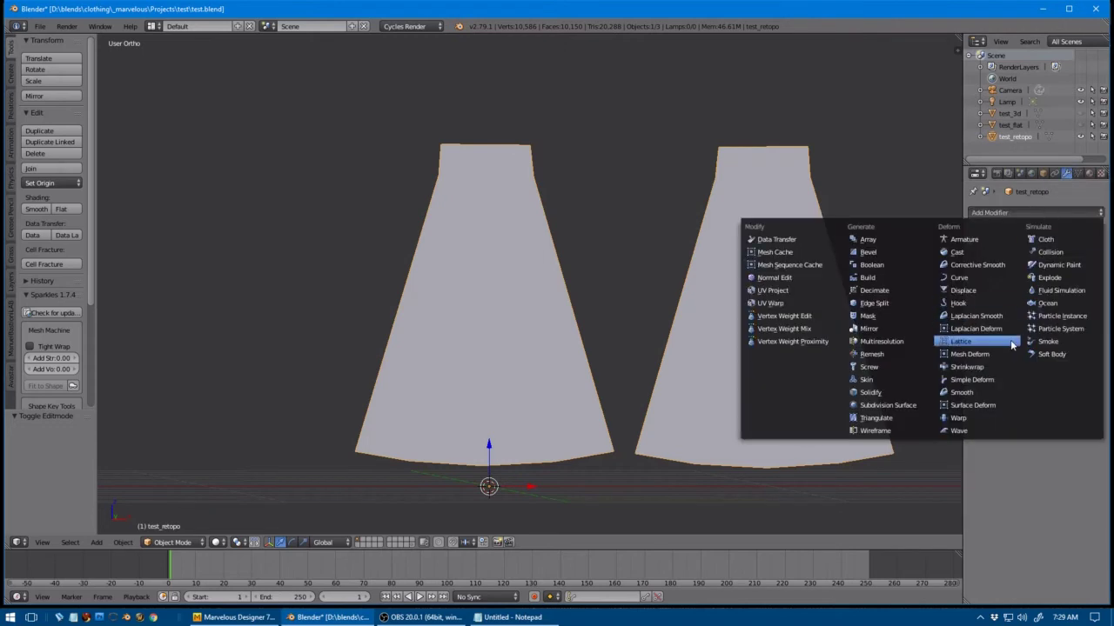
left_click(996, 406)
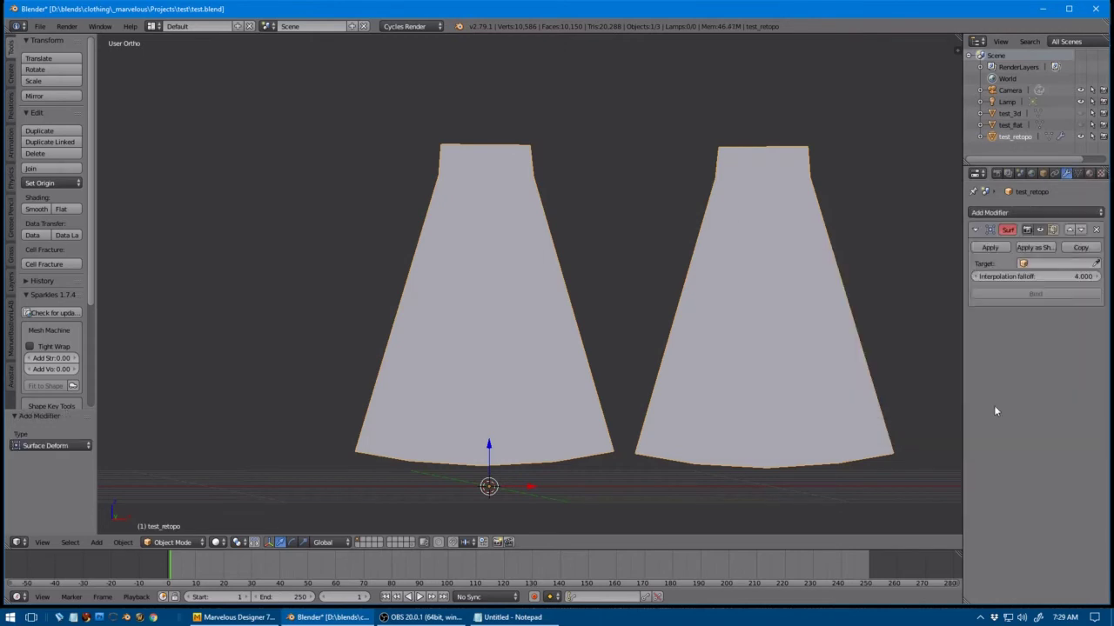
left_click(1027, 264)
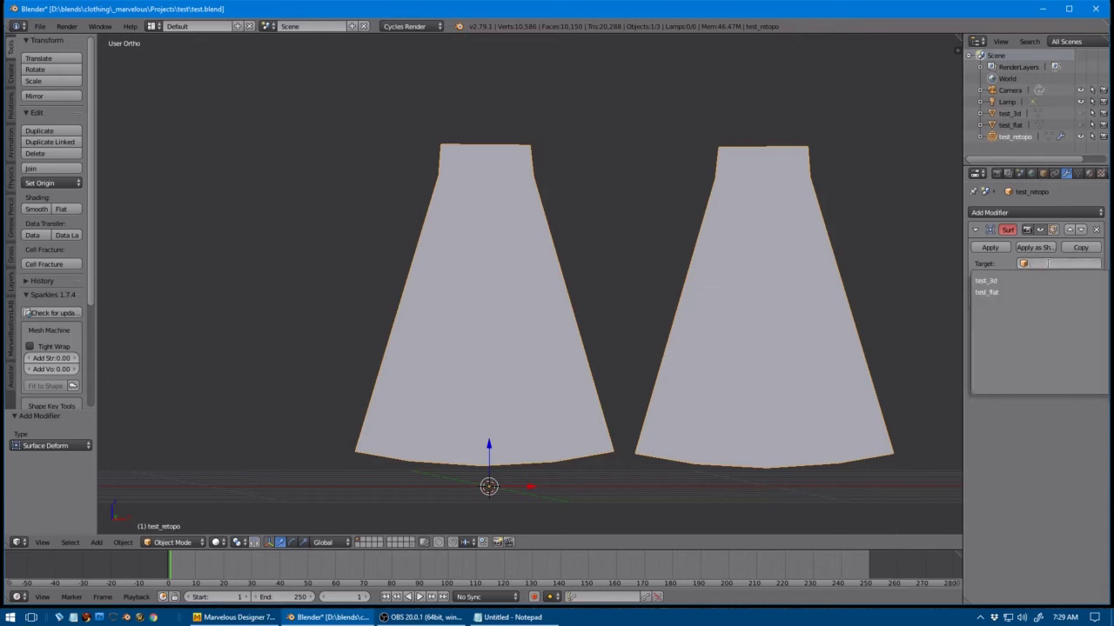
left_click(1003, 293)
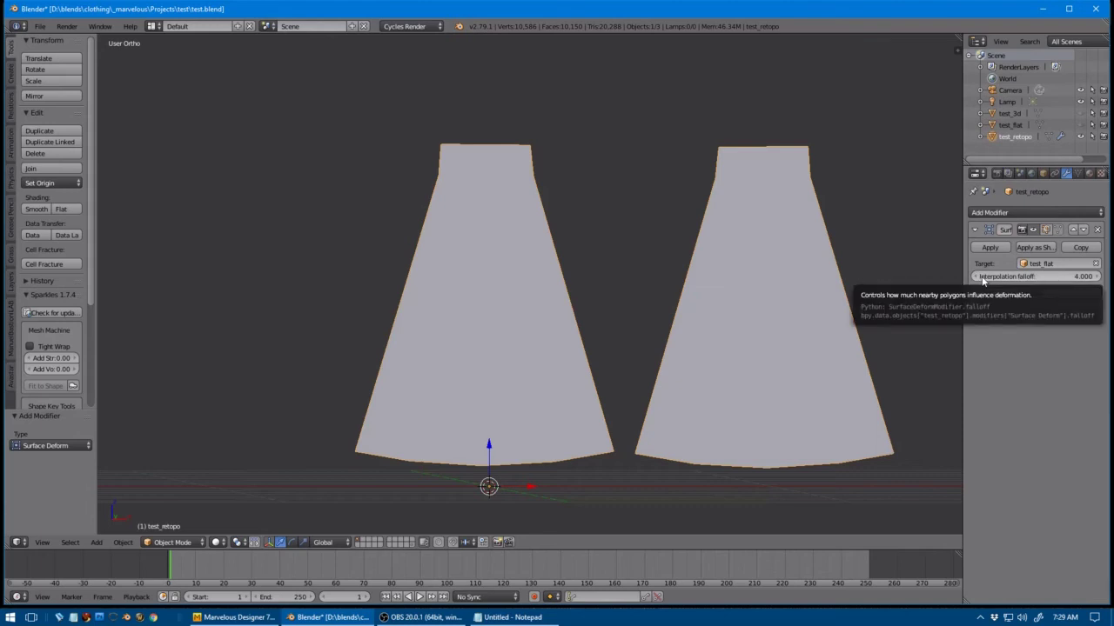
left_click_drag(1001, 276, 1003, 281)
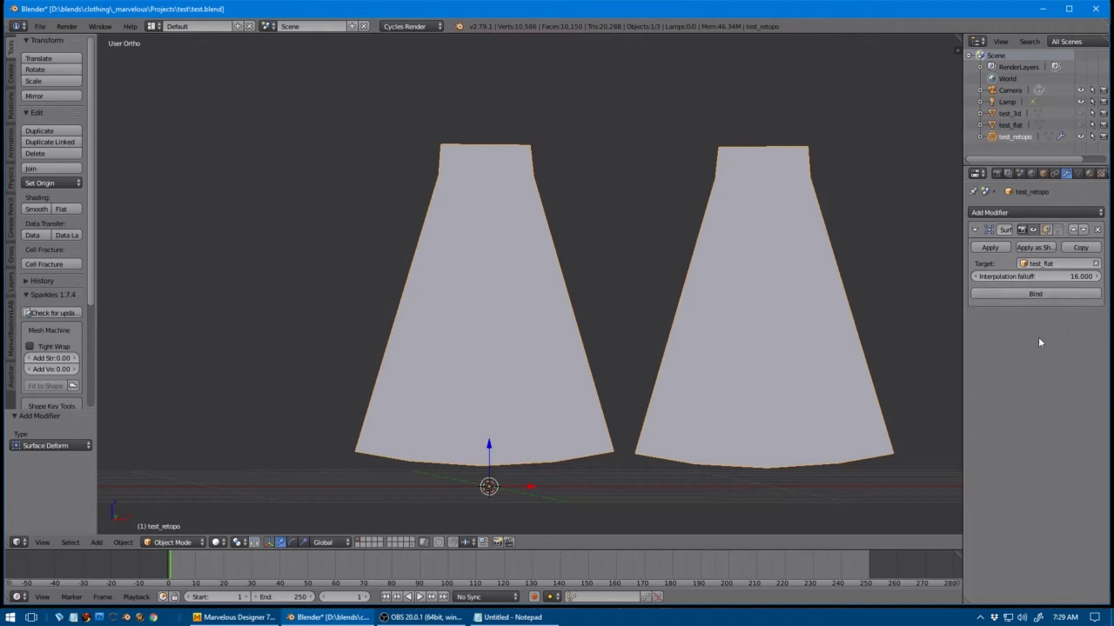
left_click(1035, 293)
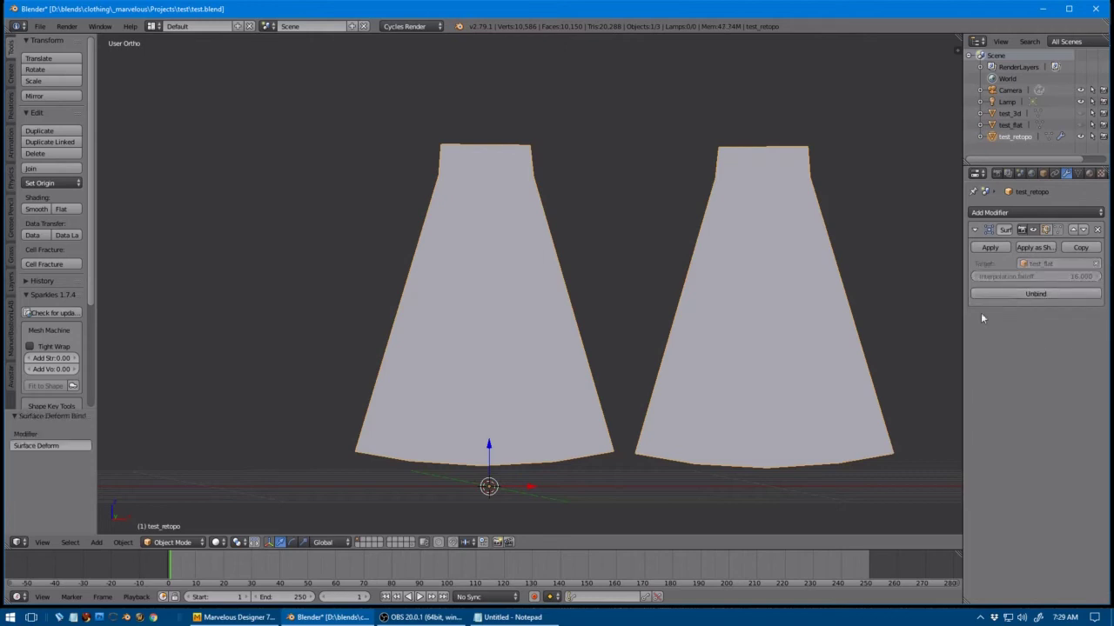
- Set test_flat's test_3d shape key value to 1.0, wrapping the pattern into the 3D skirt
left_click(1011, 125)
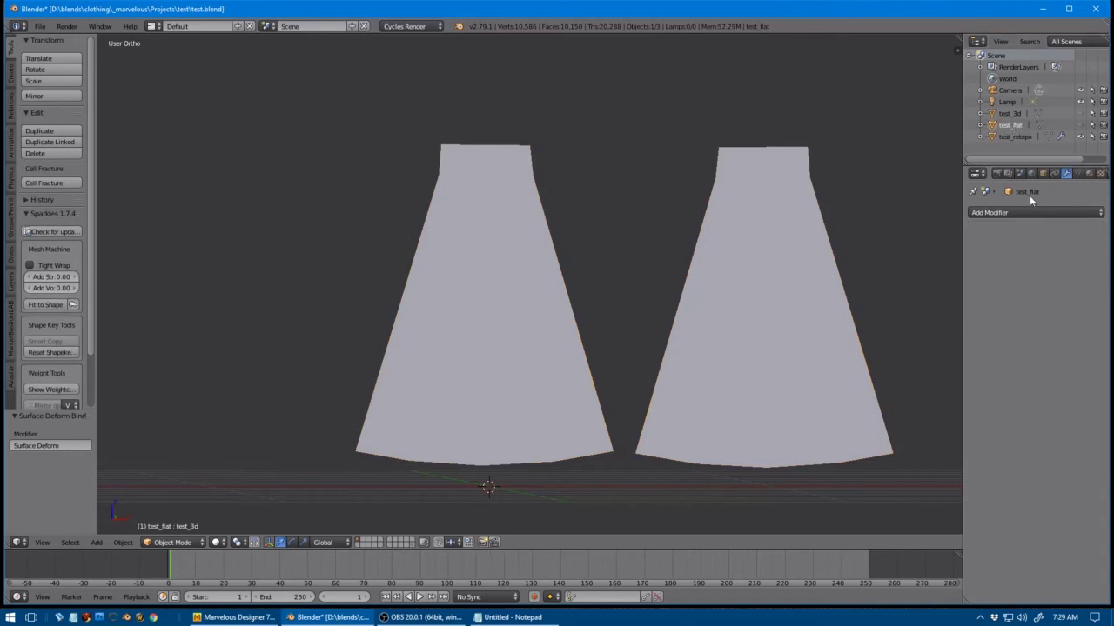
left_click(1078, 175)
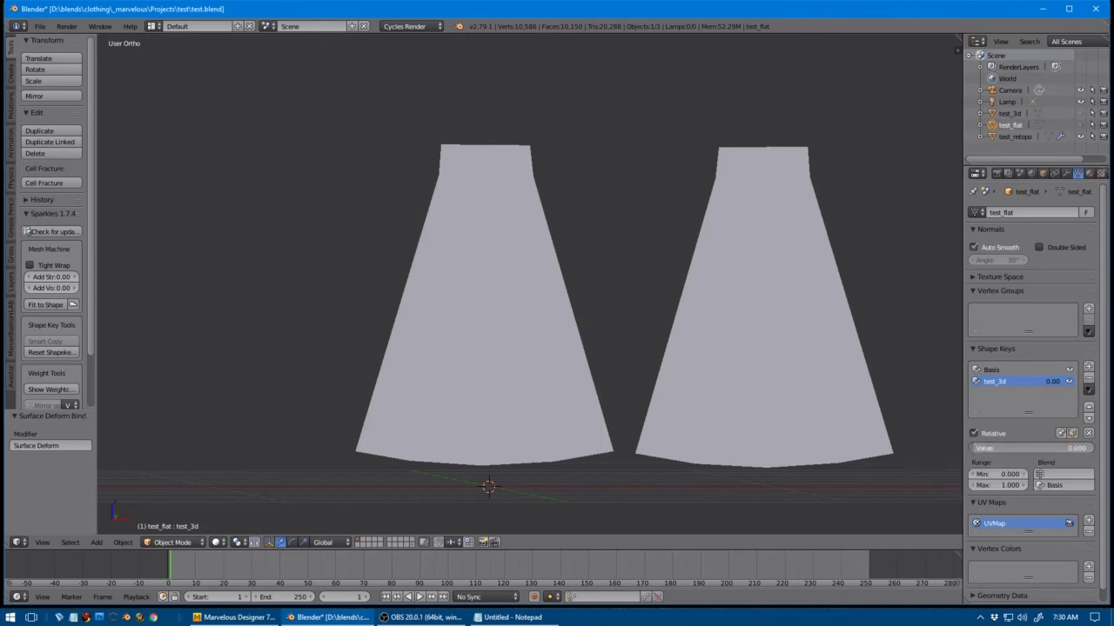
left_click_drag(976, 449, 1093, 448)
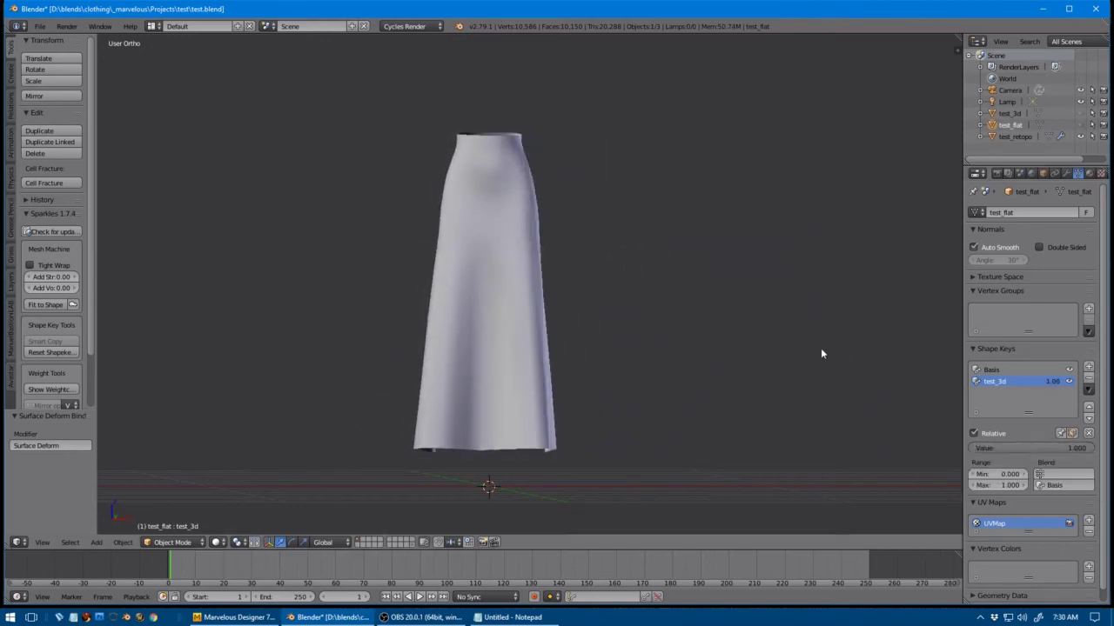
middle_click_drag(820, 351, 801, 366)
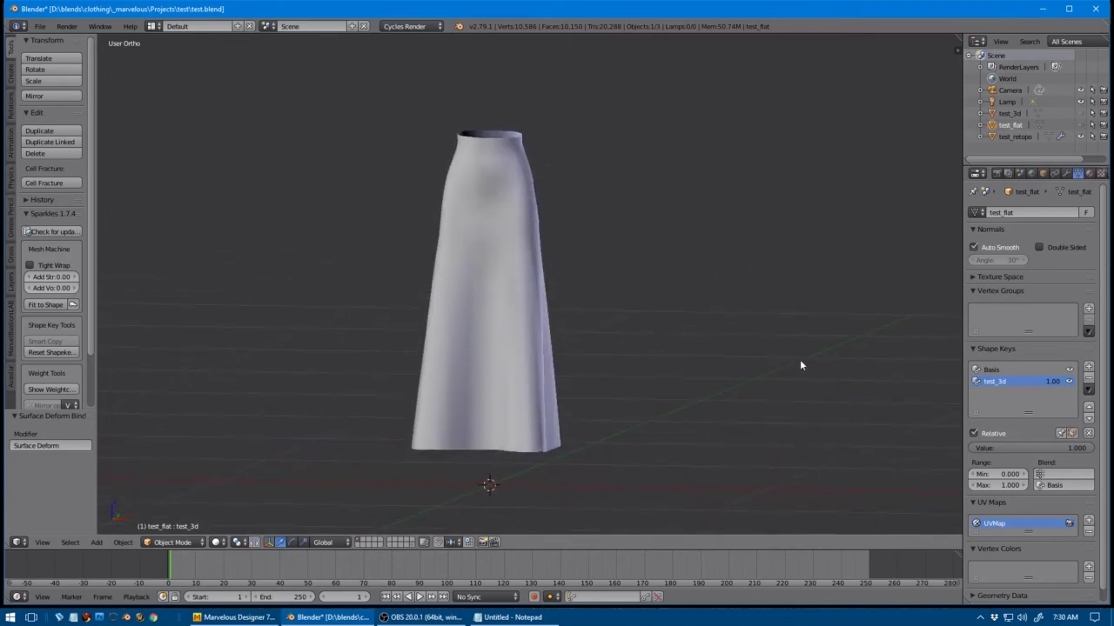
- Apply test_retopo's Surface Deform modifier
left_click(1067, 174)
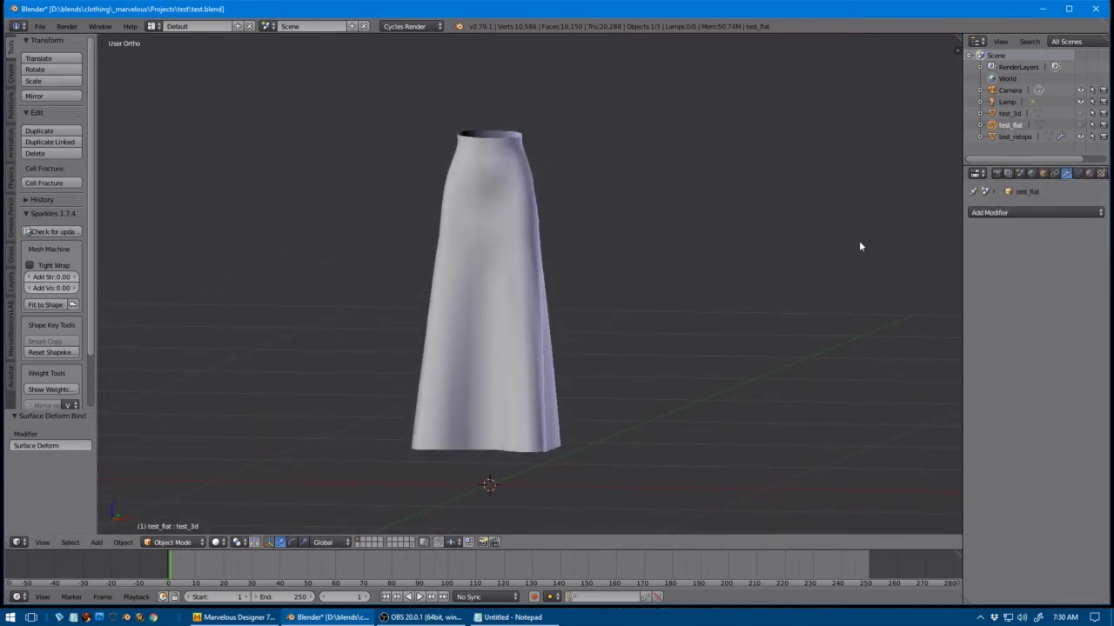
right_click(470, 248)
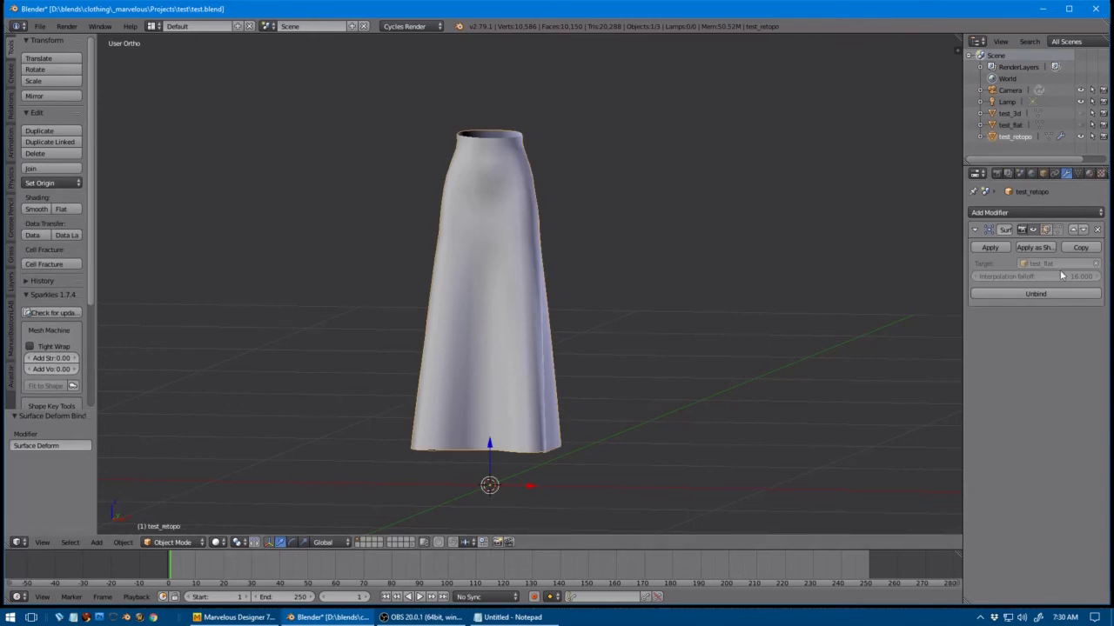
left_click(994, 247)
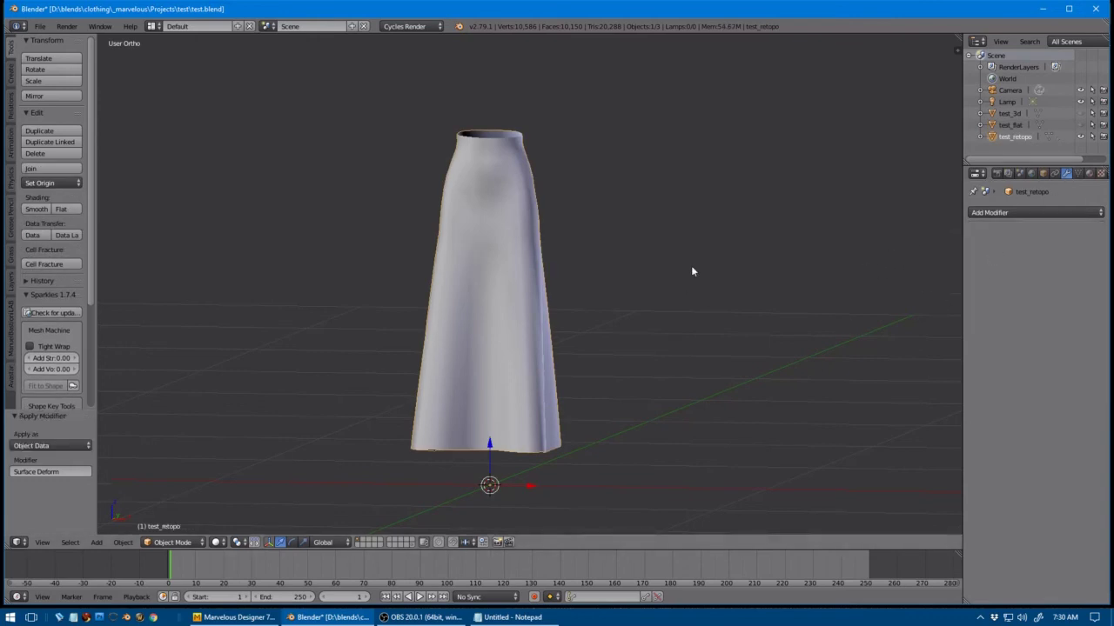
- Inspect the draped retopo skirt's seam edge loop in Edit Mode
middle_click_drag(708, 267, 635, 283)
key("Tab")
scroll(635, 283, "up", 4)
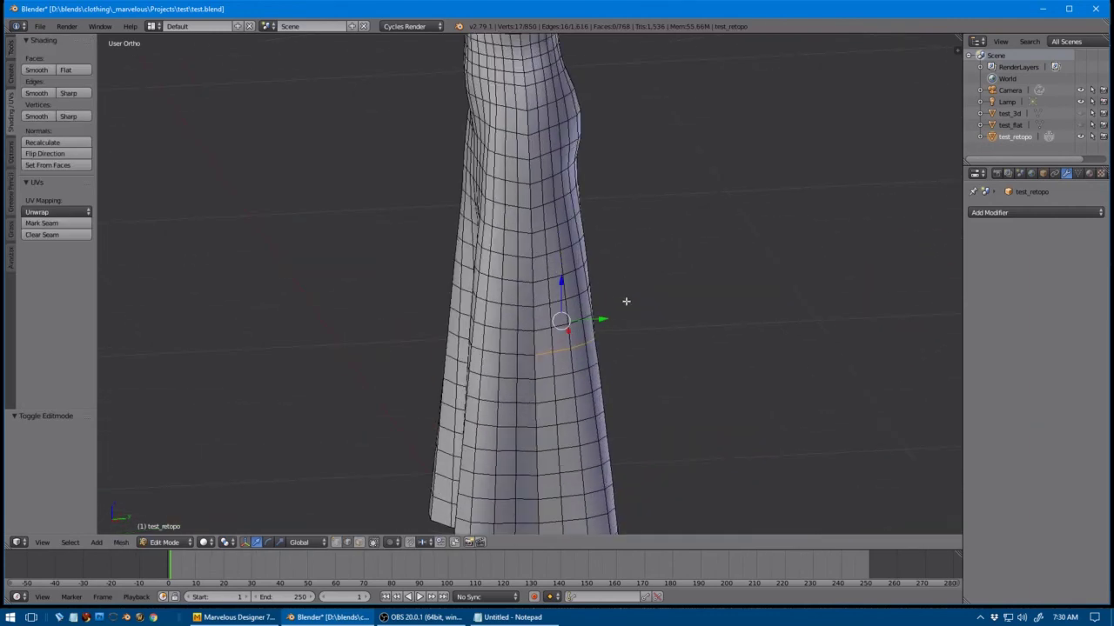
right_click(533, 339, "alt")
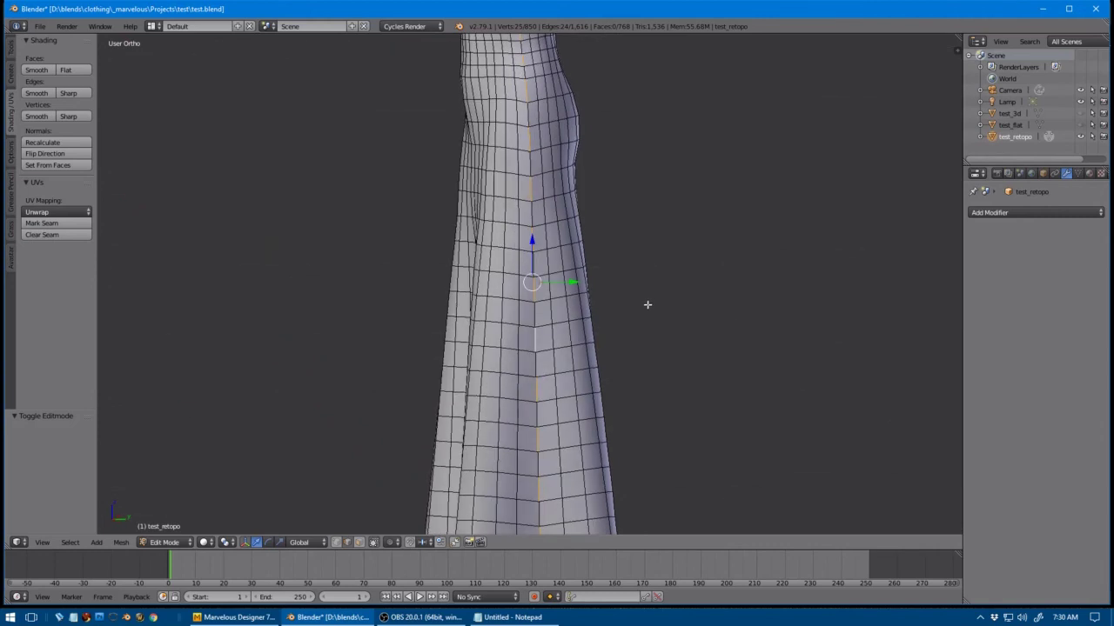
scroll(644, 301, "down", 5)
mouse_move(644, 301)
middle_mouse_down()
mouse_move(778, 315)
mouse_move(496, 318)
mouse_move(664, 311)
middle_mouse_up()
scroll(669, 309, "up", 5)
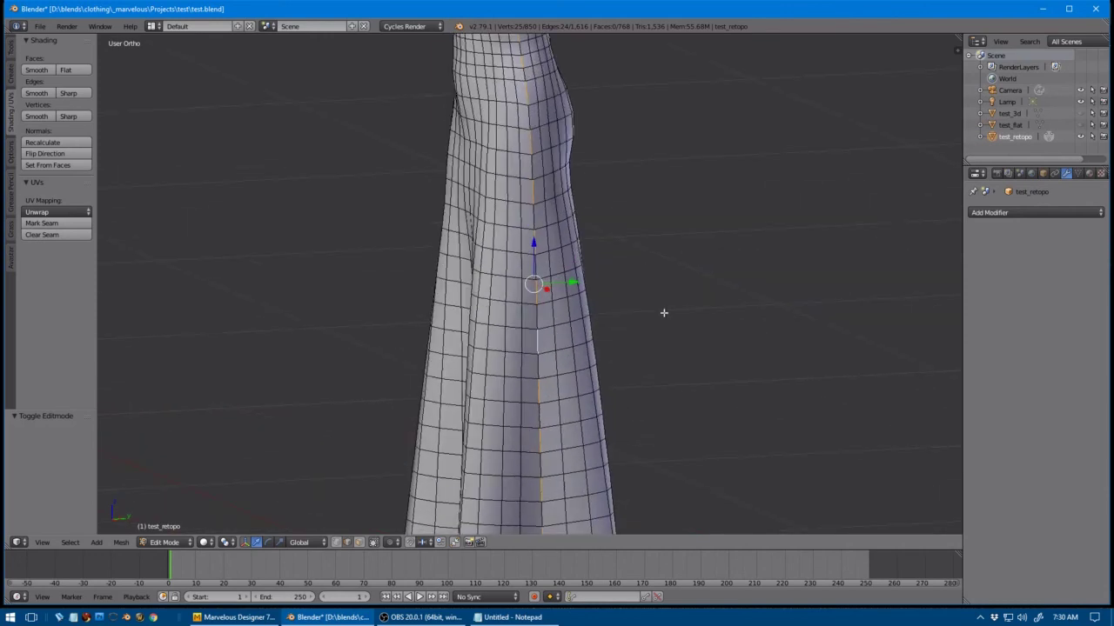
scroll(664, 311, "down", 4)
- Select all and Remove Doubles, merging 50 seam vertices, then return to Object Mode
key("a")
key("a")
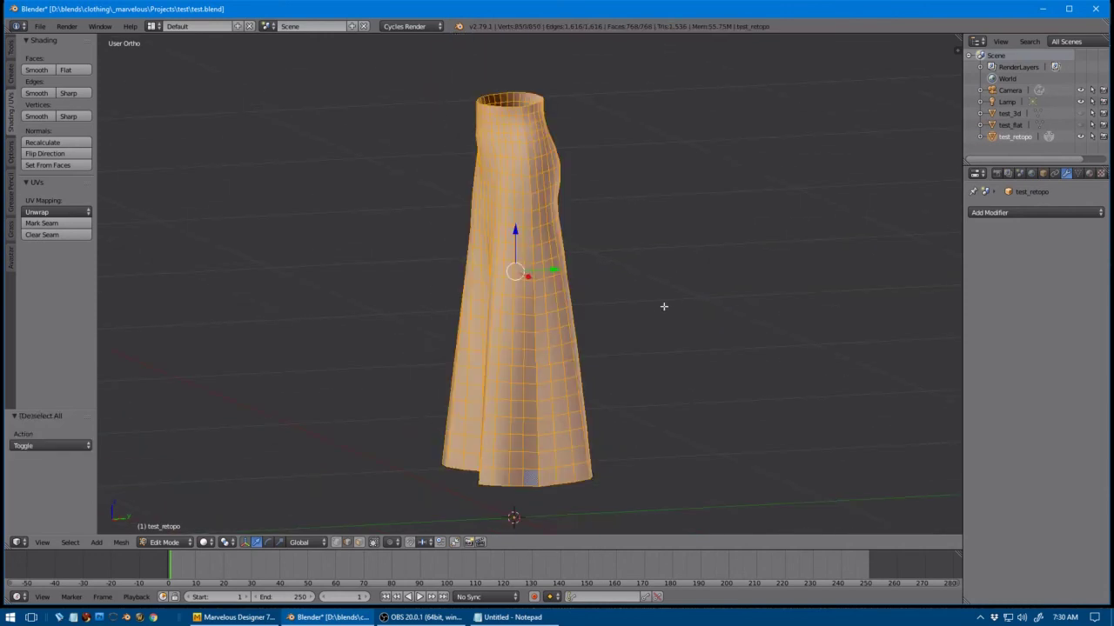
key("w")
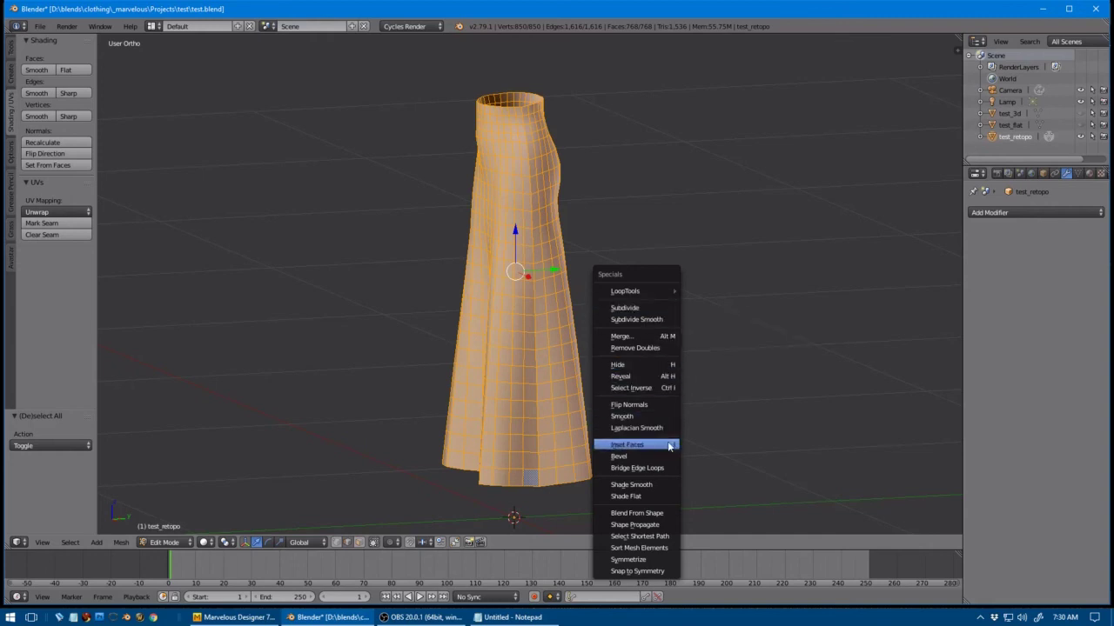
left_click(661, 348)
middle_click_drag(667, 346, 823, 340)
key("Tab")
mouse_move(716, 344)
middle_mouse_down()
mouse_move(761, 250)
mouse_move(911, 344)
mouse_move(759, 357)
mouse_move(490, 348)
mouse_move(603, 331)
mouse_move(618, 346)
mouse_move(684, 348)
mouse_move(676, 356)
mouse_move(674, 343)
mouse_move(674, 363)
mouse_move(673, 352)
middle_mouse_up()
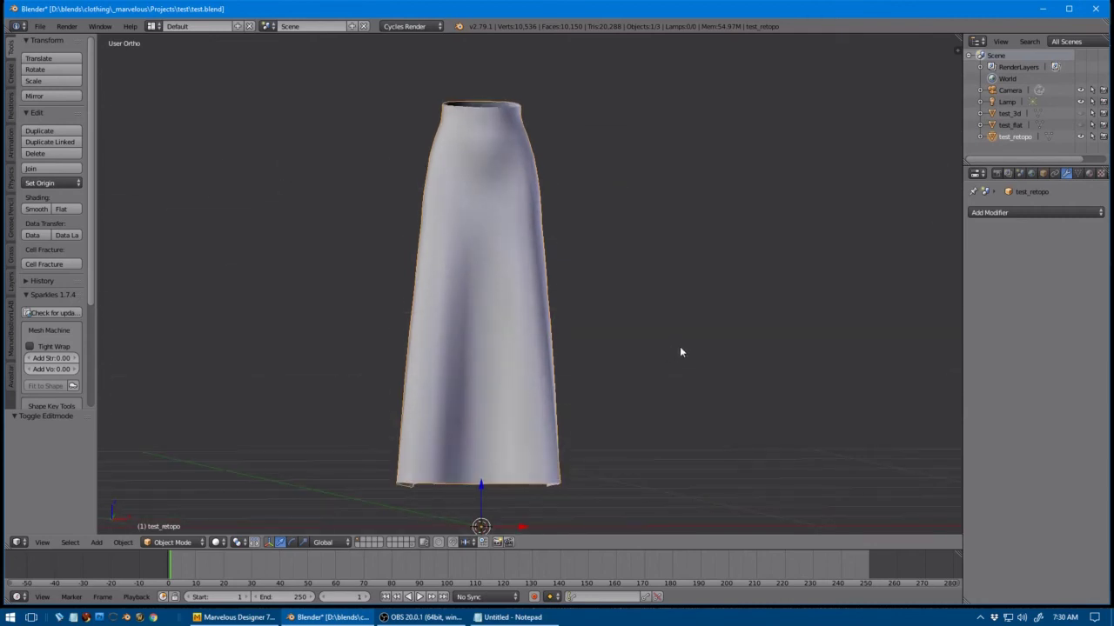